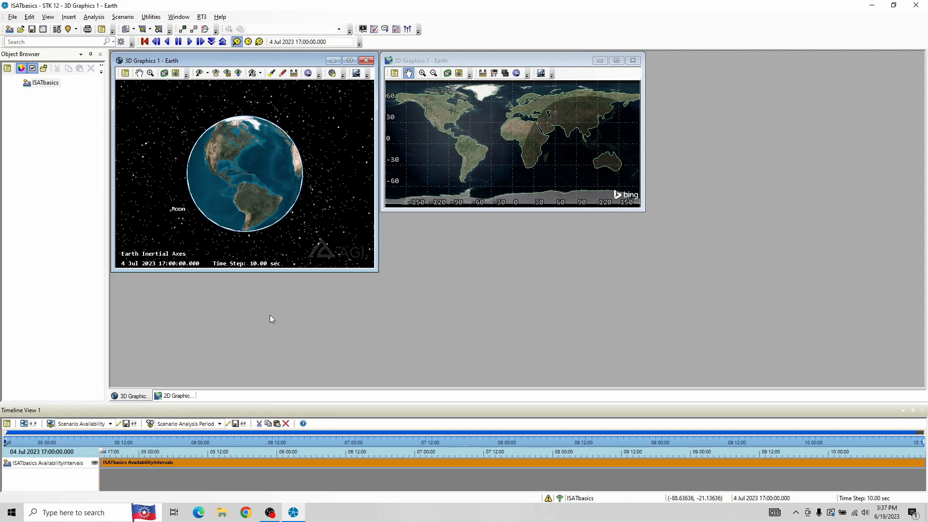
# Insert a default Facility object into the ISATbasics scenario
pyautogui.moveTo(273, 159); pyautogui.dragTo(251, 163)
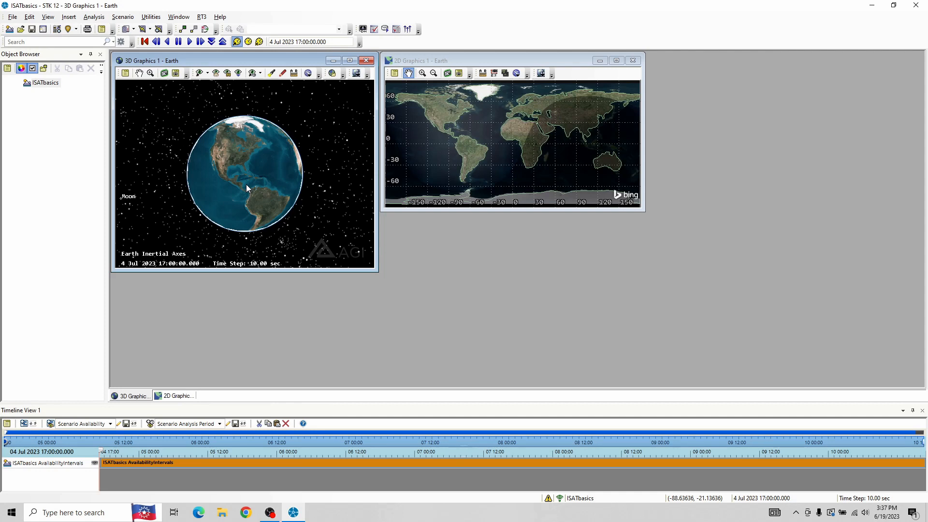
pyautogui.click(77, 119)
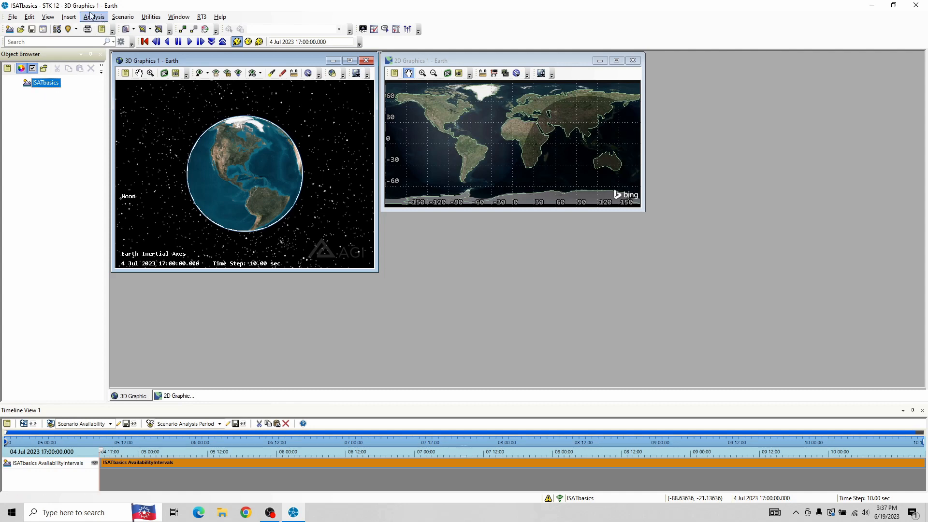
pyautogui.click(68, 18)
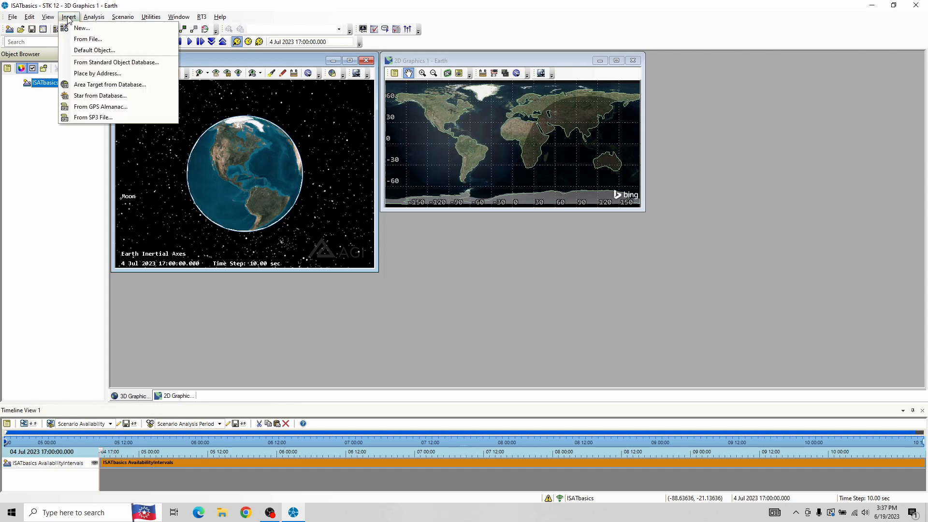
pyautogui.click(82, 50)
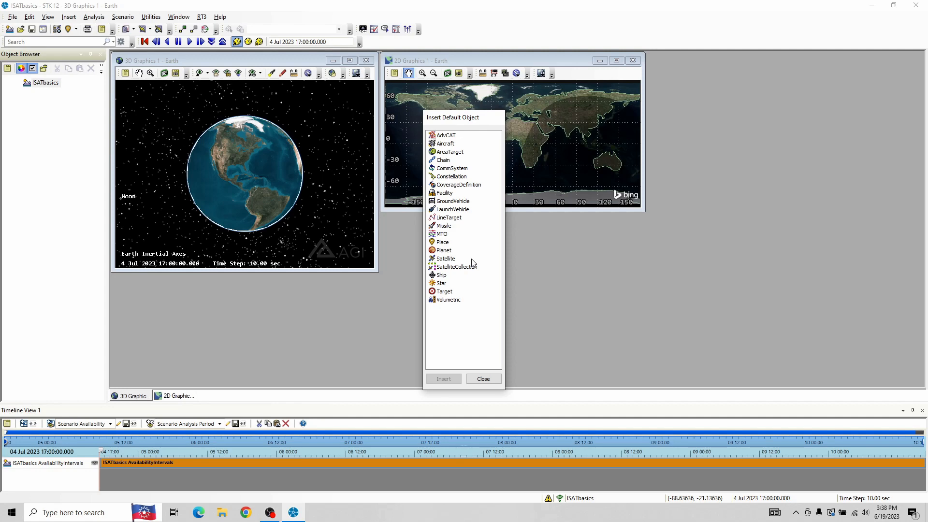
pyautogui.click(444, 194)
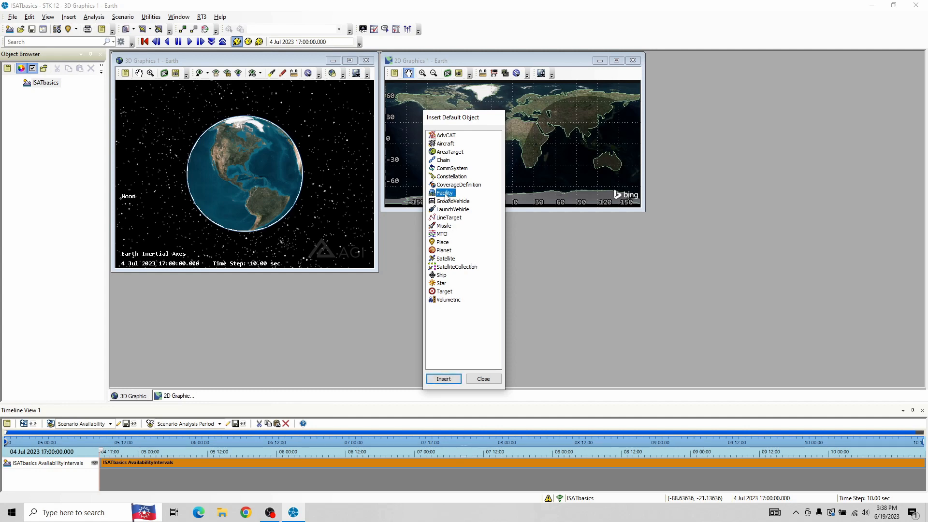
pyautogui.click(449, 379)
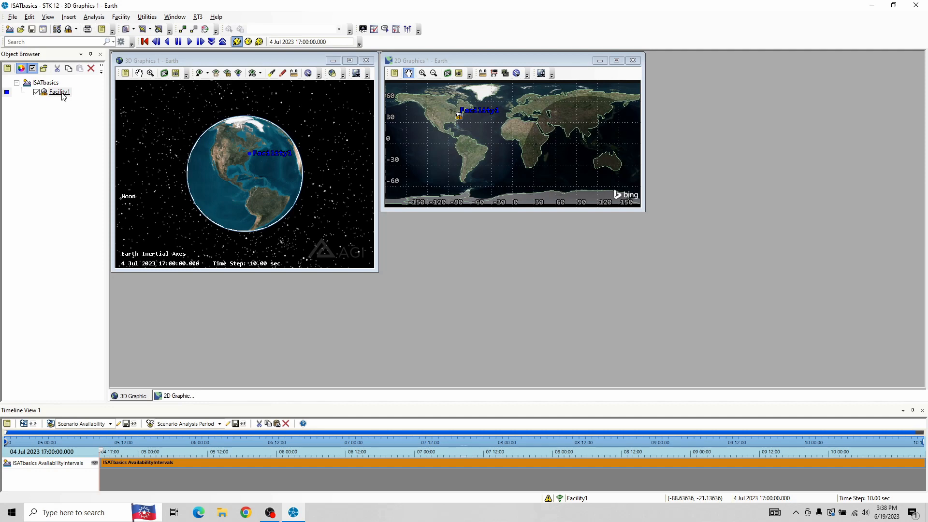
# Rename the inserted facility as ENHS
pyautogui.scroll(5, 250, 152)
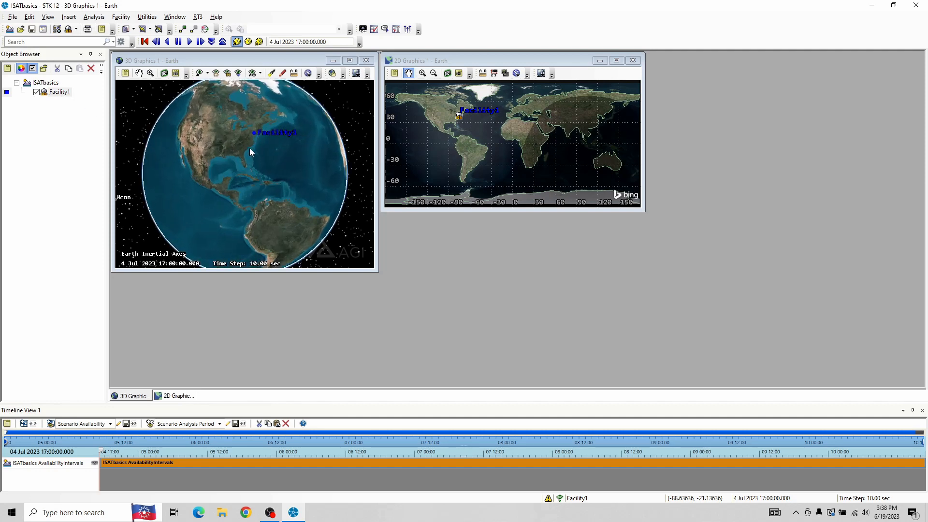
pyautogui.click(251, 151)
pyautogui.scroll(5, 254, 160)
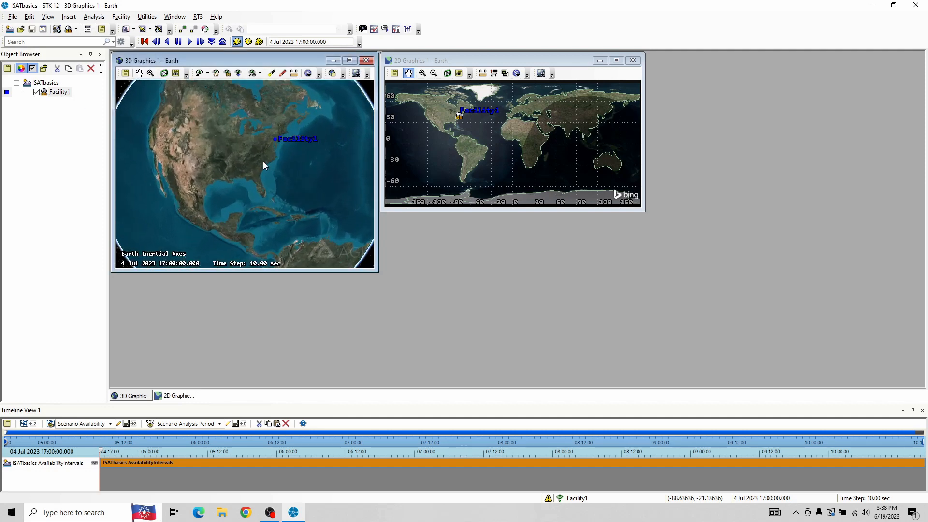
pyautogui.moveTo(279, 161); pyautogui.dragTo(273, 176)
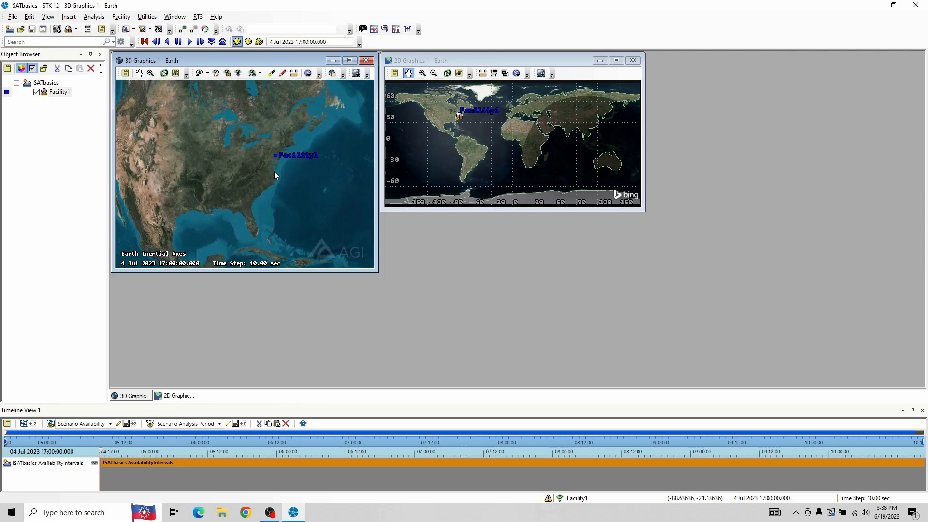
pyautogui.scroll(-8, 271, 174)
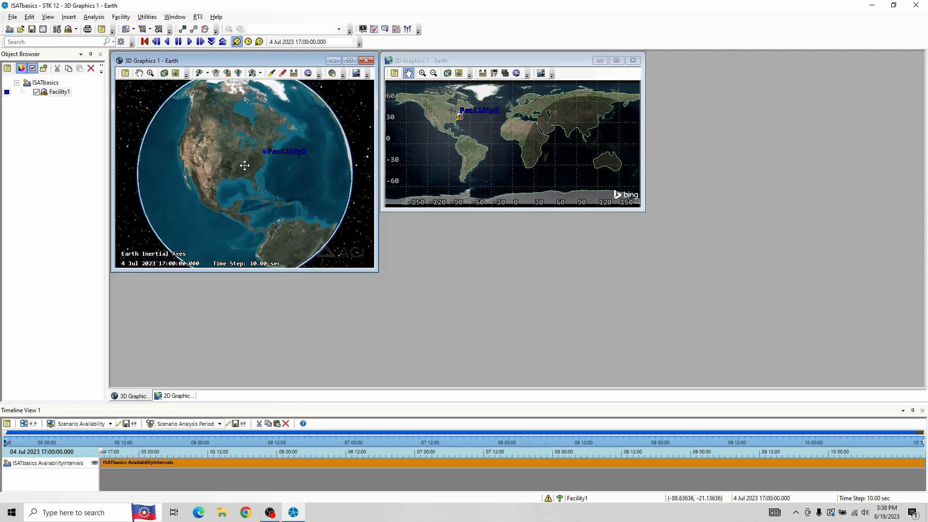
pyautogui.click(69, 96)
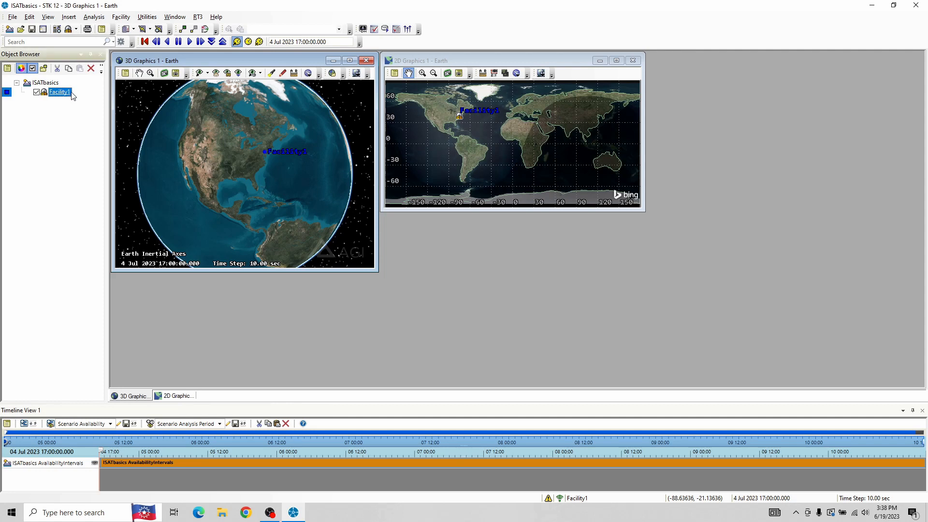
pyautogui.click(72, 96)
pyautogui.write('ENSH')
pyautogui.press('BackSpace')
pyautogui.press('BackSpace')
pyautogui.write('HS')
pyautogui.press('Return')
# Set the ENHS facility's position to latitude 35.669058 deg and longitude -97.484872 deg in its properties
pyautogui.moveTo(220, 170); pyautogui.dragTo(234, 172)
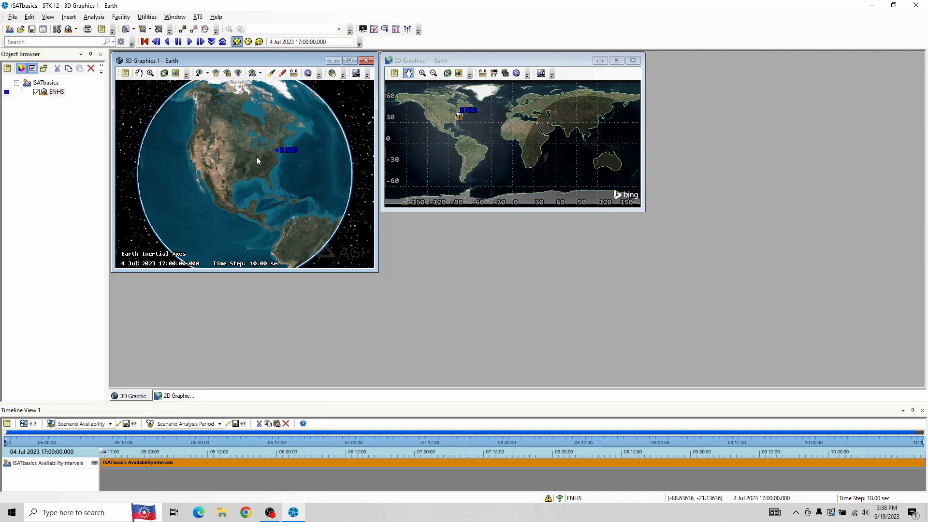
pyautogui.rightClick(57, 95)
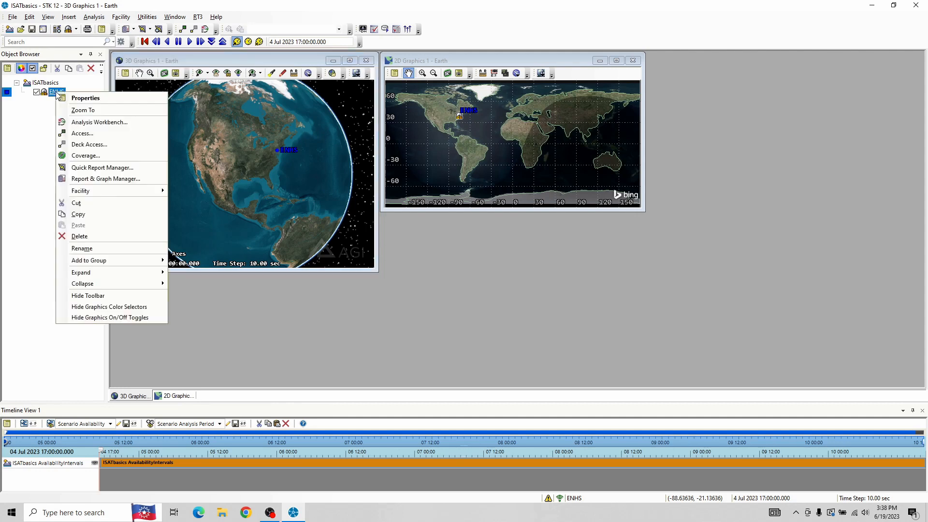
pyautogui.click(80, 100)
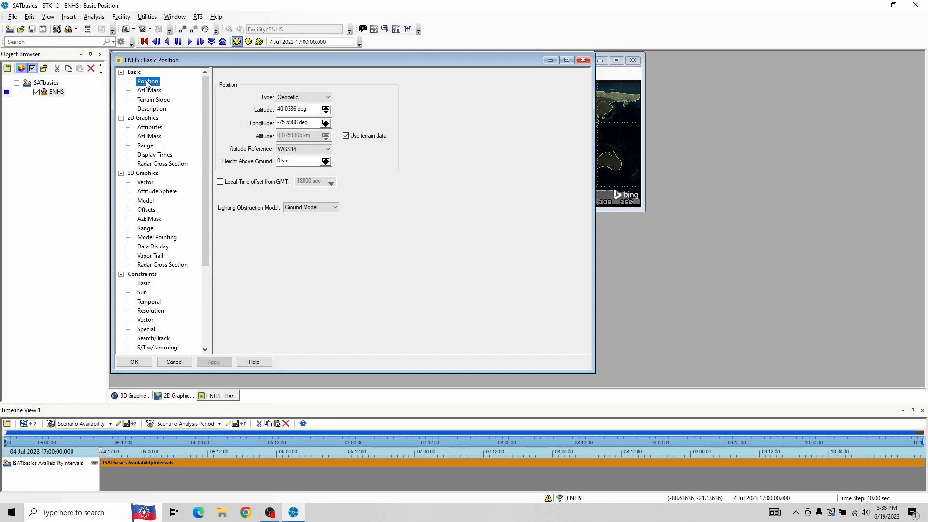
pyautogui.click(293, 110)
pyautogui.doubleClick(297, 109)
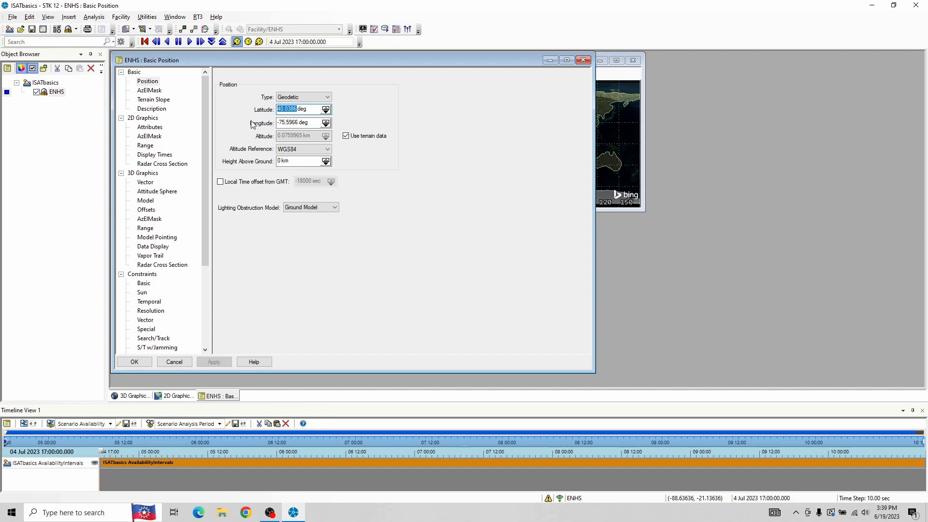
pyautogui.write('35.66905')
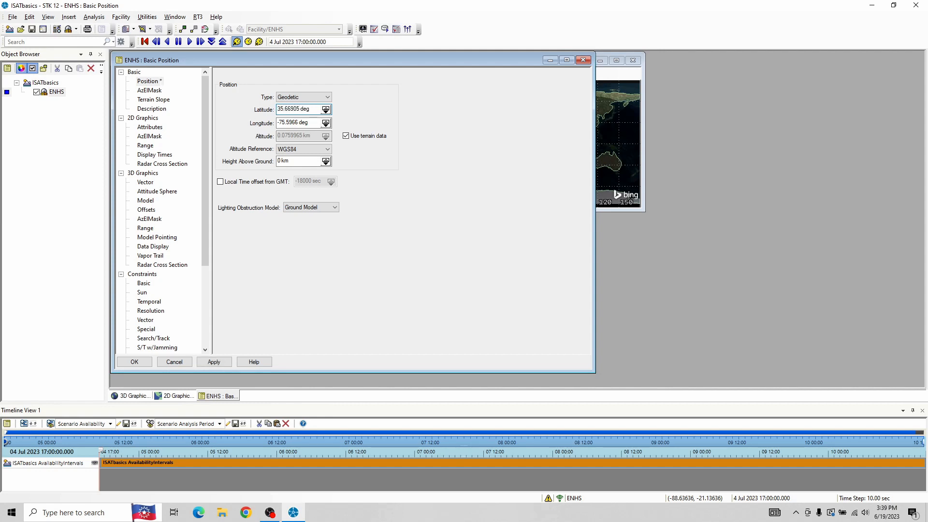
pyautogui.write('8')
pyautogui.moveTo(299, 123); pyautogui.dragTo(276, 123)
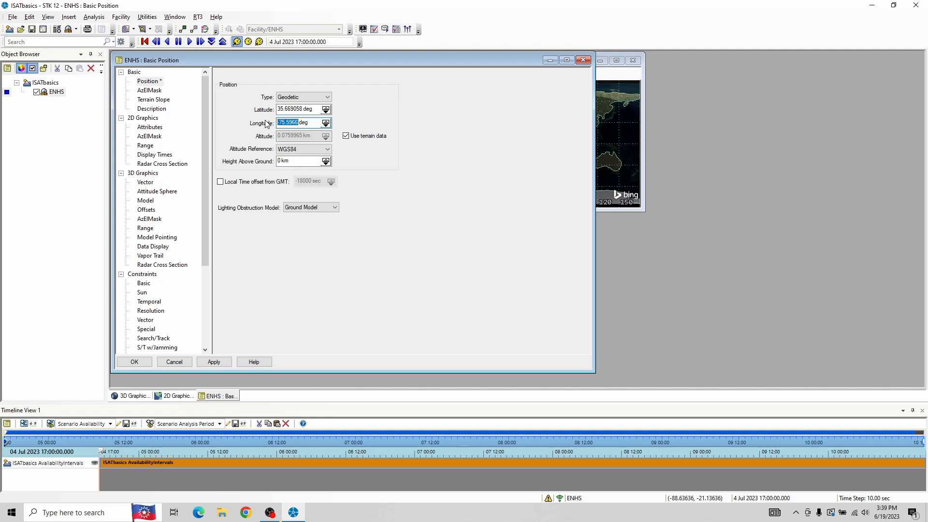
pyautogui.write('-97.484872')
pyautogui.click(213, 361)
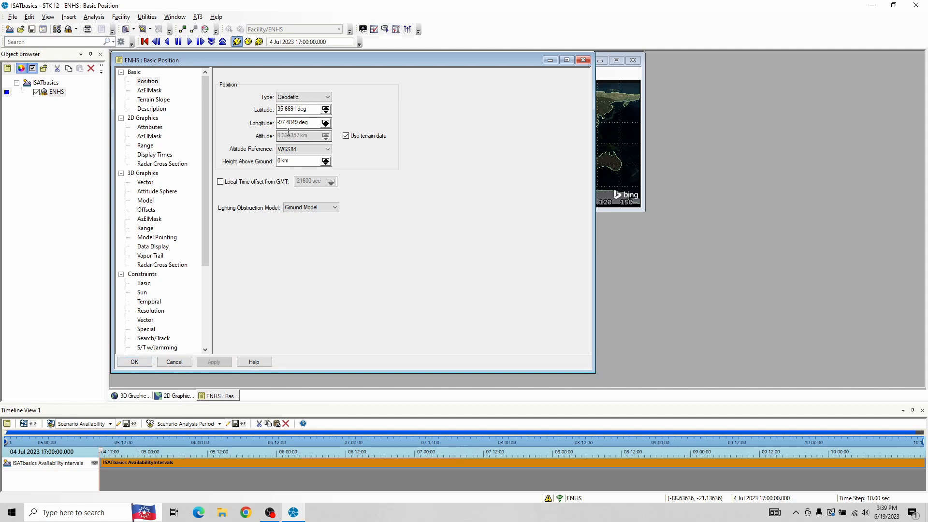
pyautogui.click(136, 363)
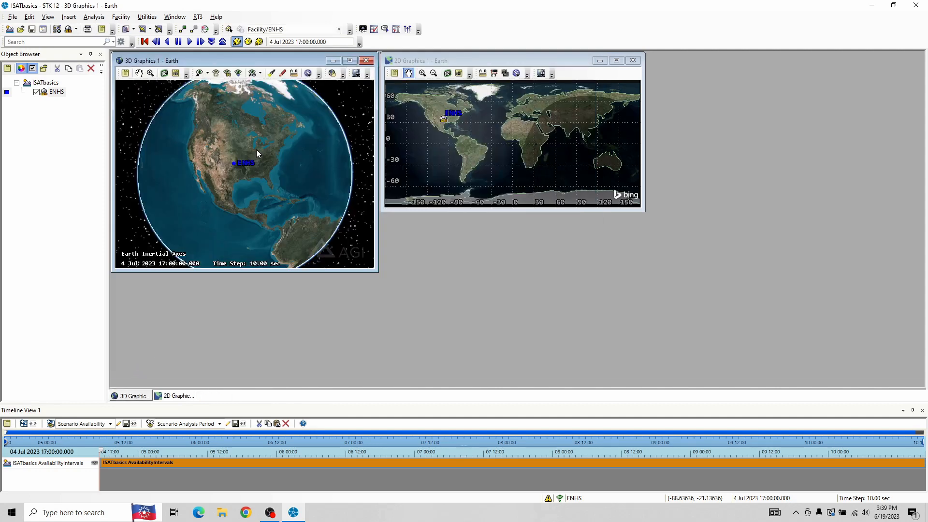
# Insert a new satellite into the ISATbasics scenario using the Define Properties method
pyautogui.scroll(8, 229, 167)
pyautogui.moveTo(207, 156)
pyautogui.mouseDown()
pyautogui.moveTo(319, 152)
pyautogui.moveTo(286, 161)
pyautogui.moveTo(296, 167)
pyautogui.moveTo(265, 185)
pyautogui.moveTo(234, 176)
pyautogui.mouseUp()
pyautogui.scroll(-6, 234, 176)
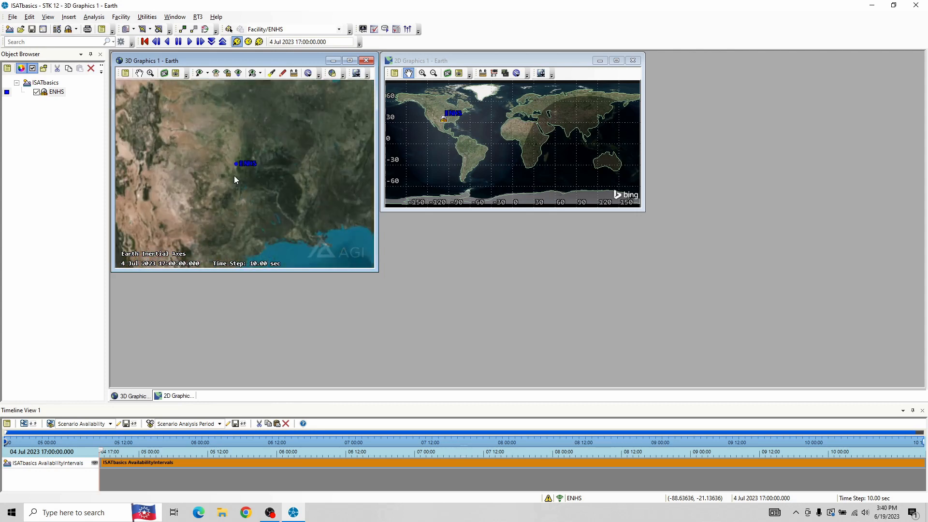
pyautogui.scroll(-6, 234, 175)
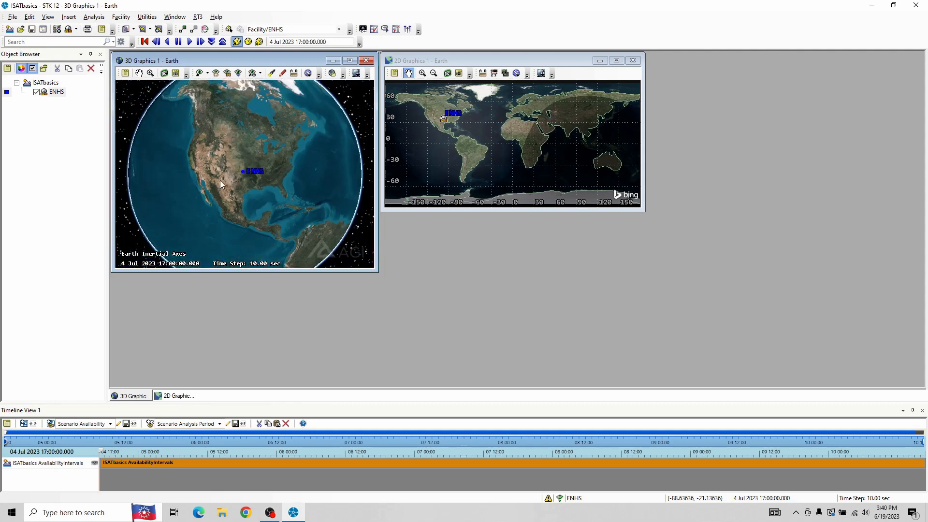
pyautogui.moveTo(219, 181)
pyautogui.mouseDown()
pyautogui.moveTo(236, 160)
pyautogui.moveTo(232, 171)
pyautogui.mouseUp()
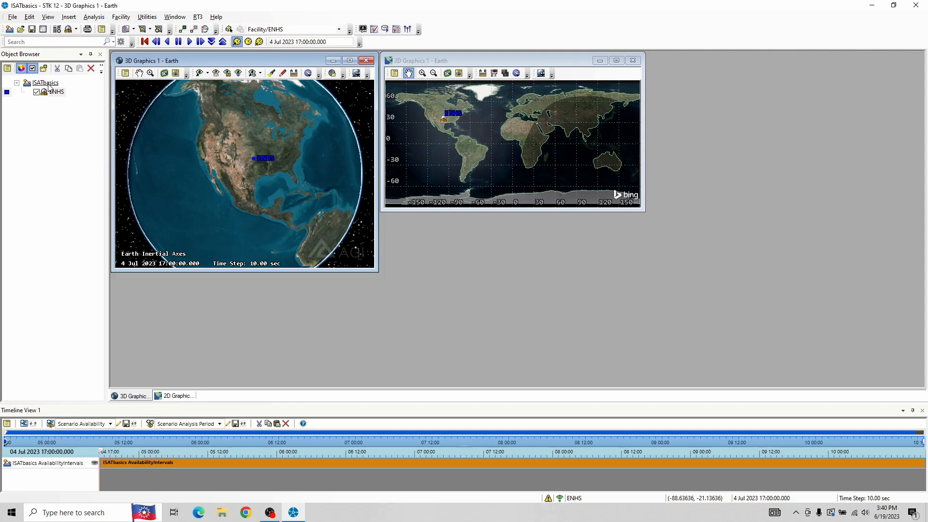
pyautogui.click(46, 83)
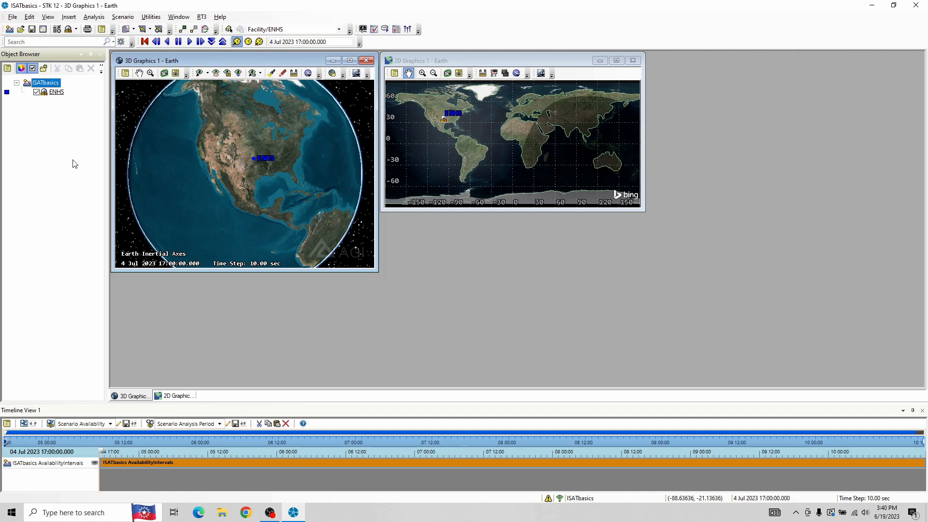
pyautogui.click(69, 18)
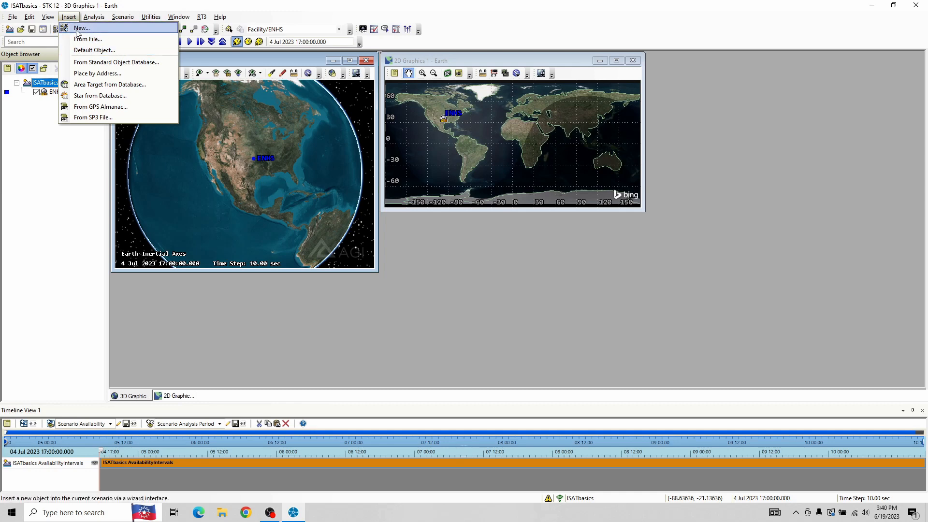
pyautogui.click(77, 33)
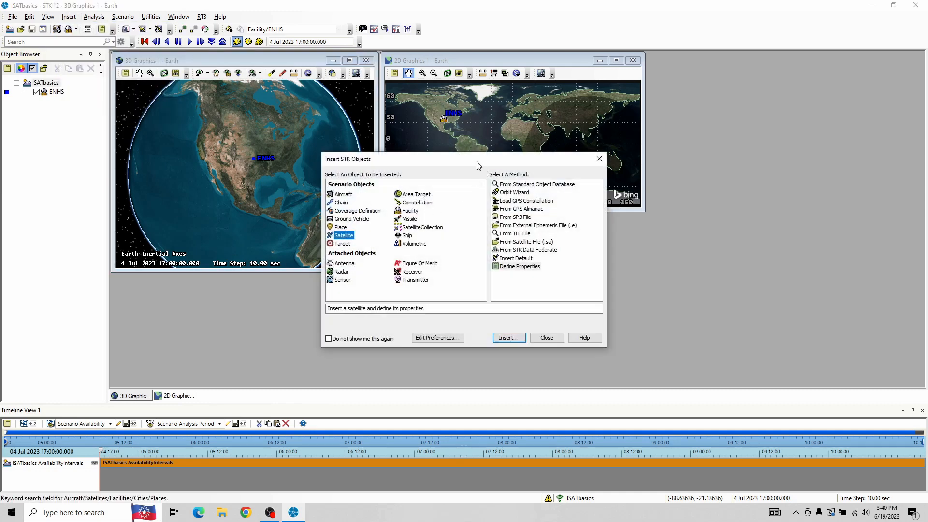
pyautogui.moveTo(477, 166); pyautogui.dragTo(396, 137)
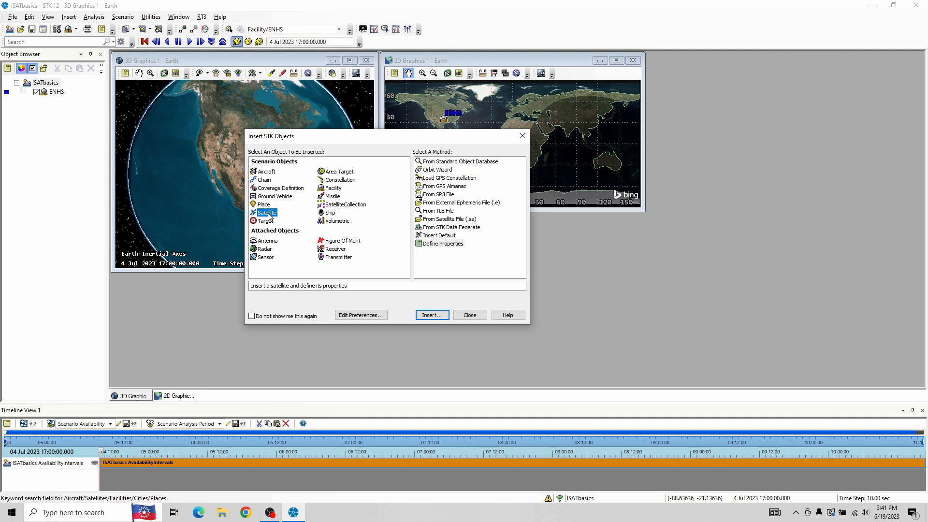
pyautogui.click(462, 162)
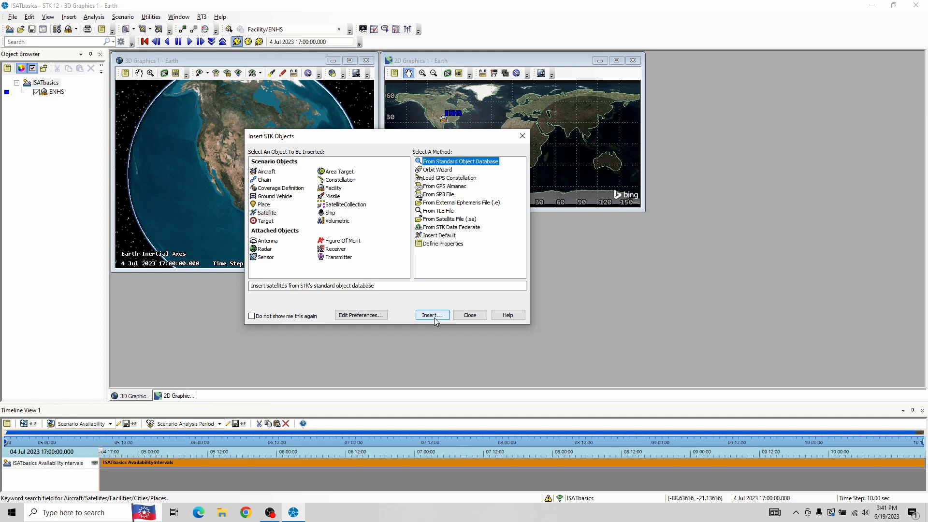
pyautogui.click(440, 170)
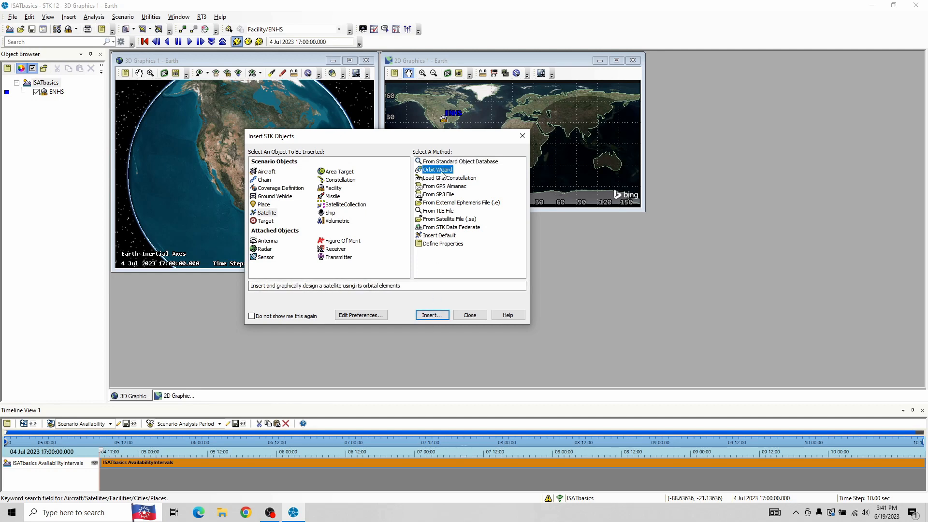
pyautogui.click(436, 245)
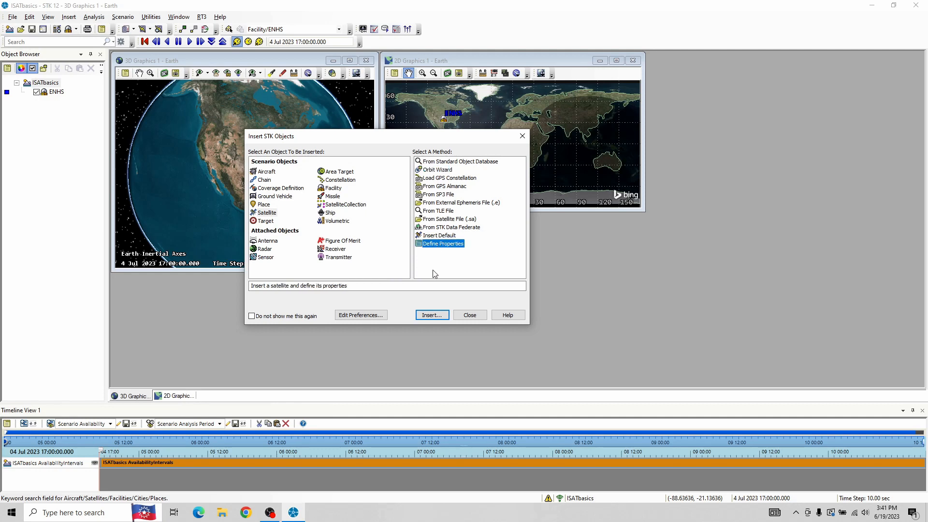
pyautogui.click(432, 316)
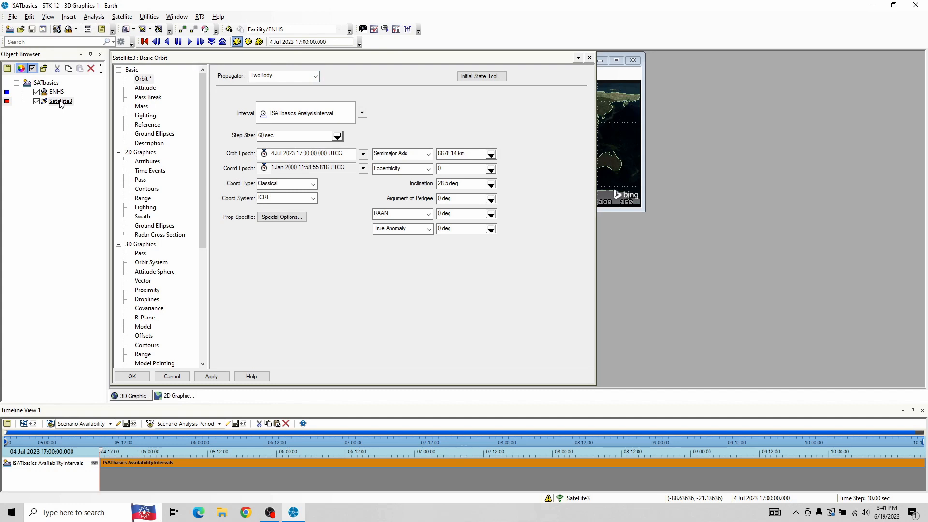
# Set the satellite's propagator to J2Perturbation and define its orbit size by Apogee Altitude instead of Semimajor Axis
pyautogui.click(317, 78)
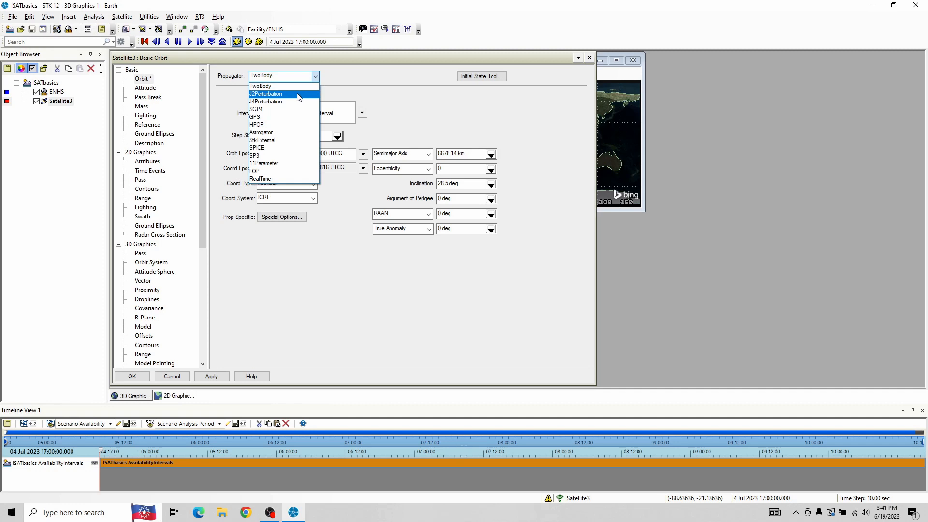
pyautogui.click(298, 94)
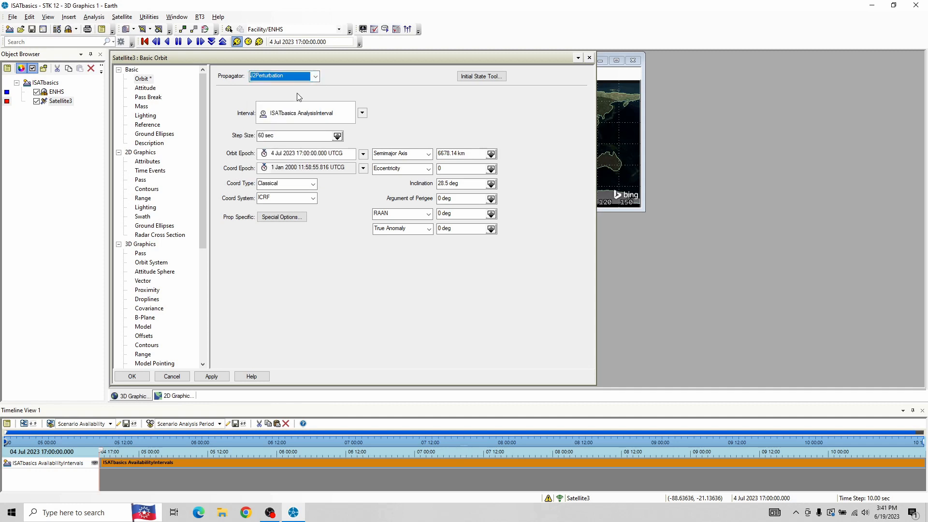
pyautogui.click(426, 116)
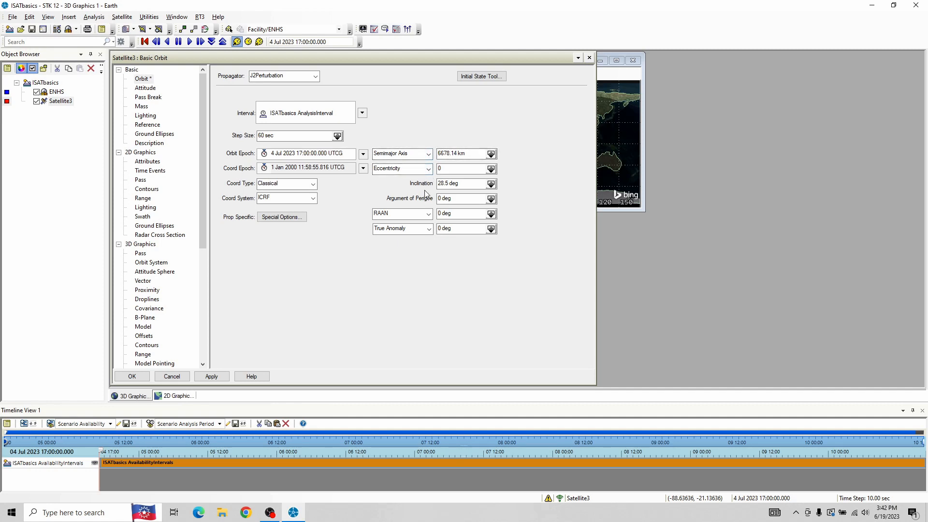
pyautogui.click(428, 155)
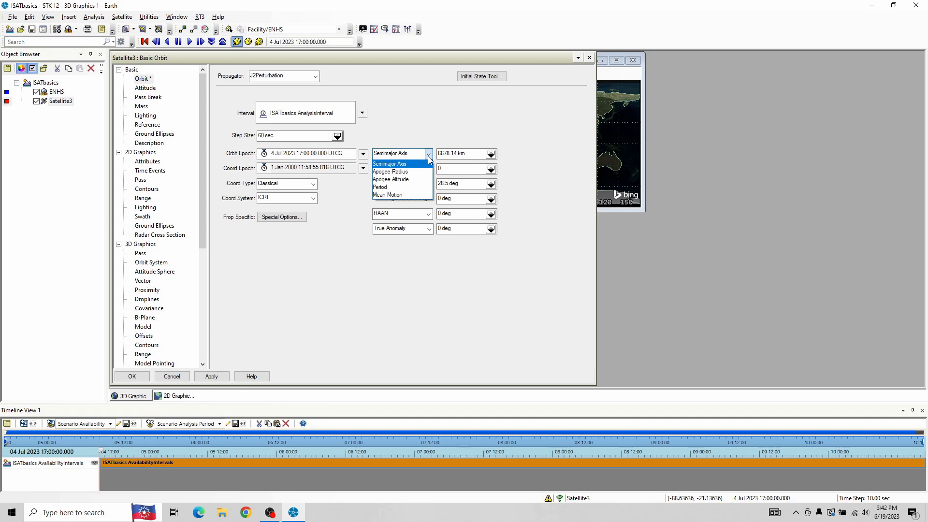
pyautogui.click(416, 180)
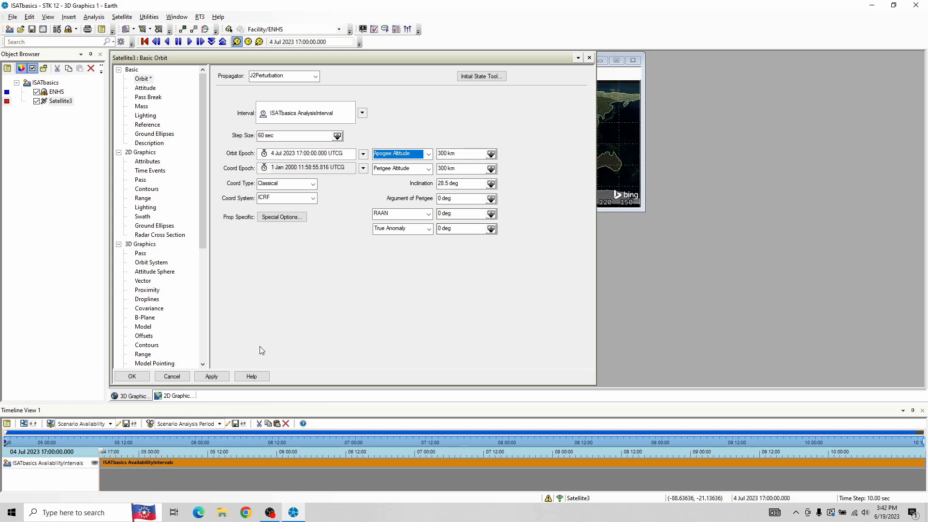
# Apply the new satellite's orbit settings and close its properties and the object insertion dialog
pyautogui.click(216, 377)
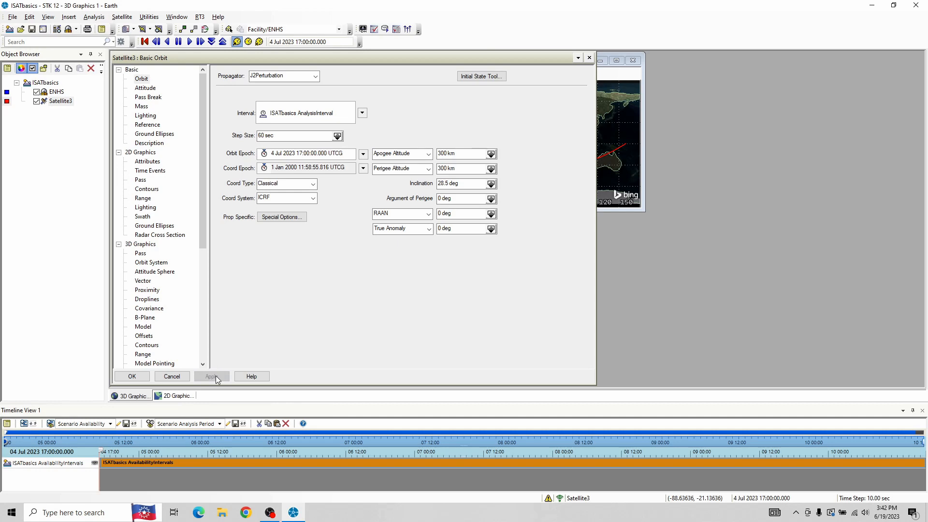
pyautogui.click(134, 379)
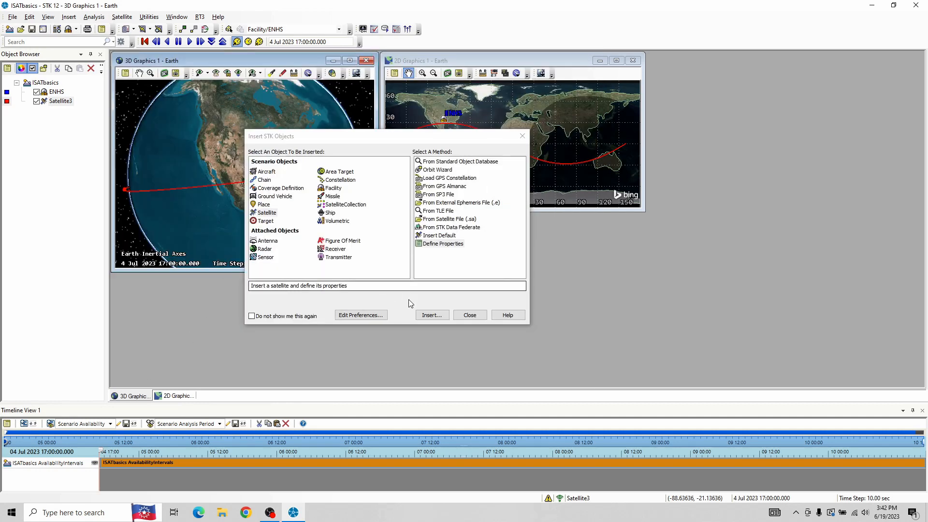
pyautogui.click(478, 319)
# Rename the new satellite as ISAT
pyautogui.moveTo(269, 158); pyautogui.dragTo(237, 163)
pyautogui.scroll(-3, 265, 188)
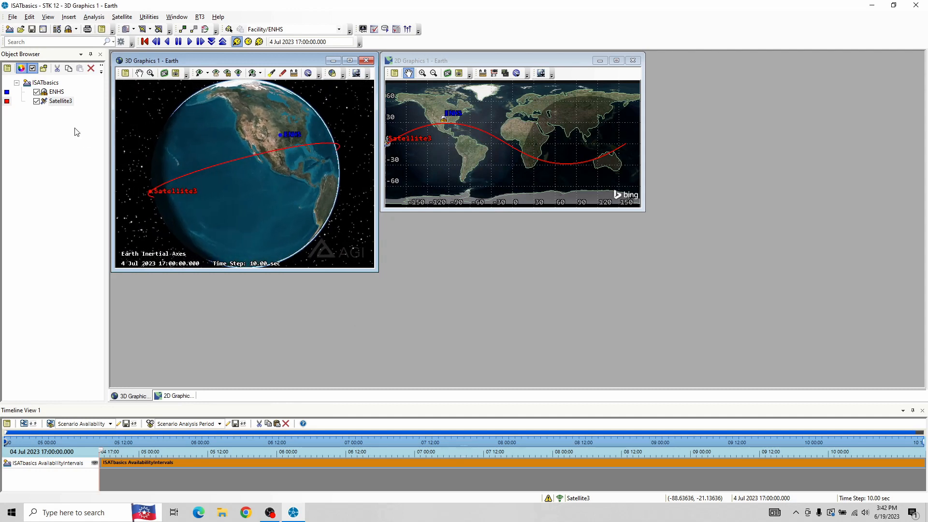
pyautogui.click(61, 102)
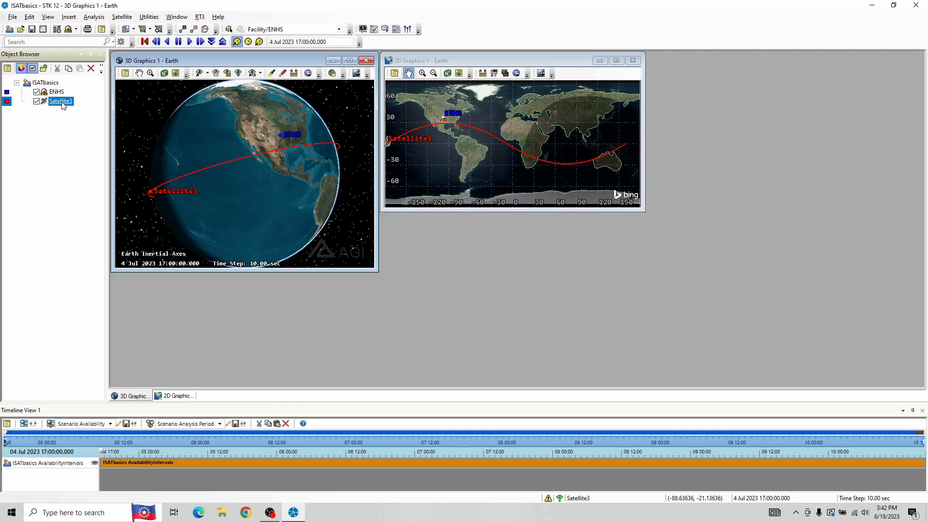
pyautogui.click(61, 102)
pyautogui.write('ISAT')
pyautogui.press('Return')
# Set ISAT's apogee altitude to 600 km and its inclination to 0 deg in its orbit properties
pyautogui.moveTo(300, 166); pyautogui.dragTo(269, 166)
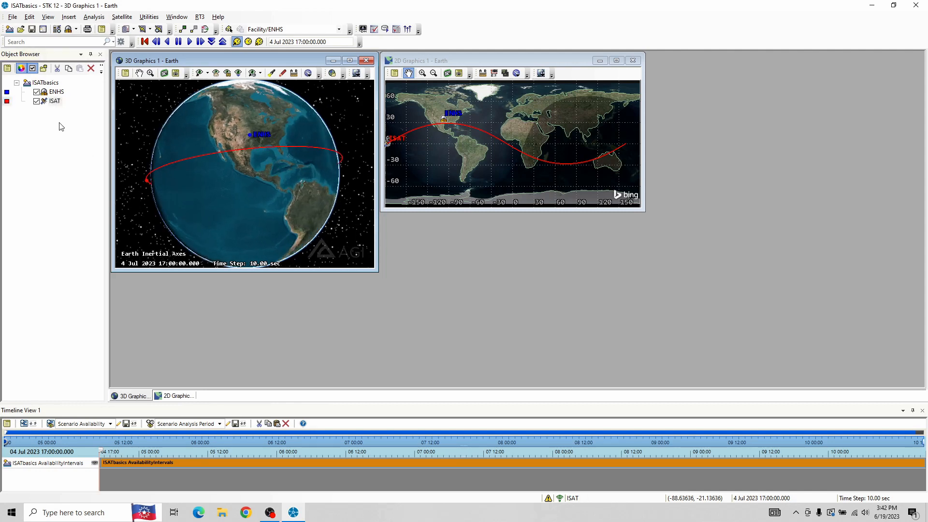
pyautogui.moveTo(199, 158); pyautogui.dragTo(240, 157)
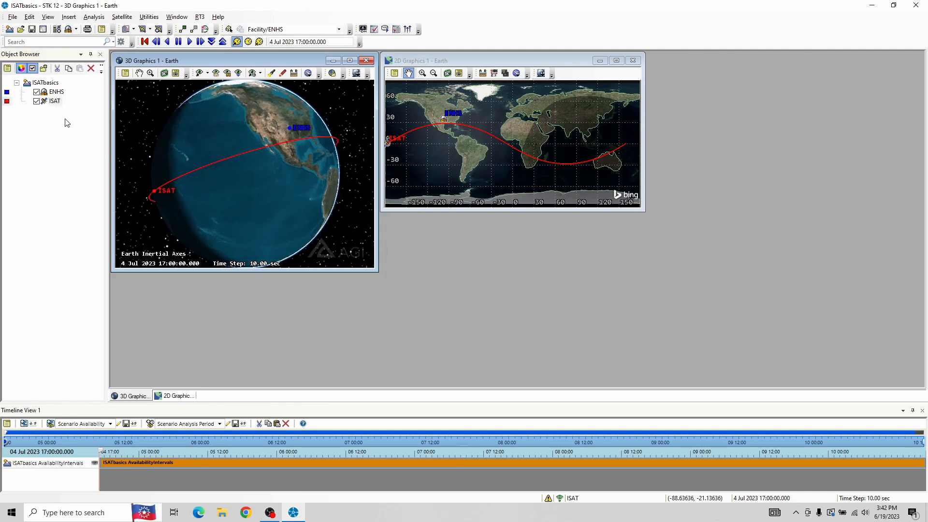
pyautogui.rightClick(55, 105)
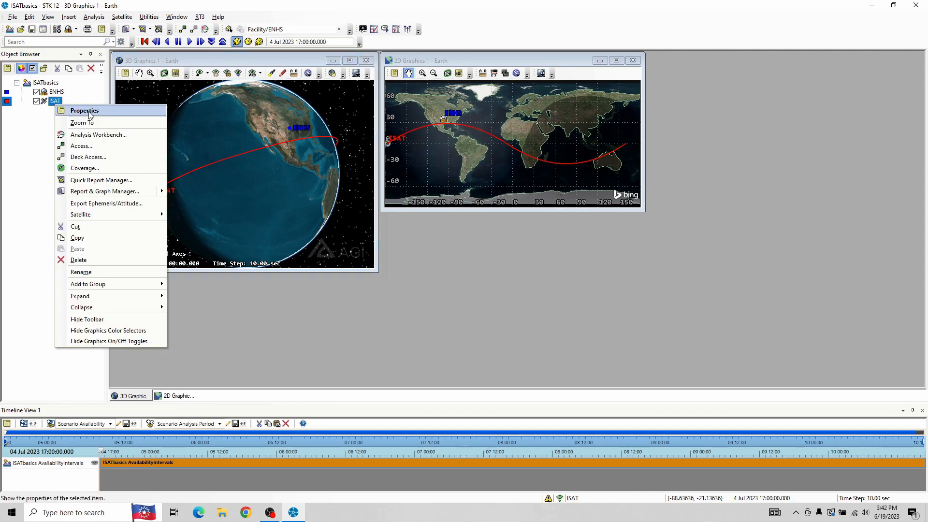
pyautogui.click(88, 110)
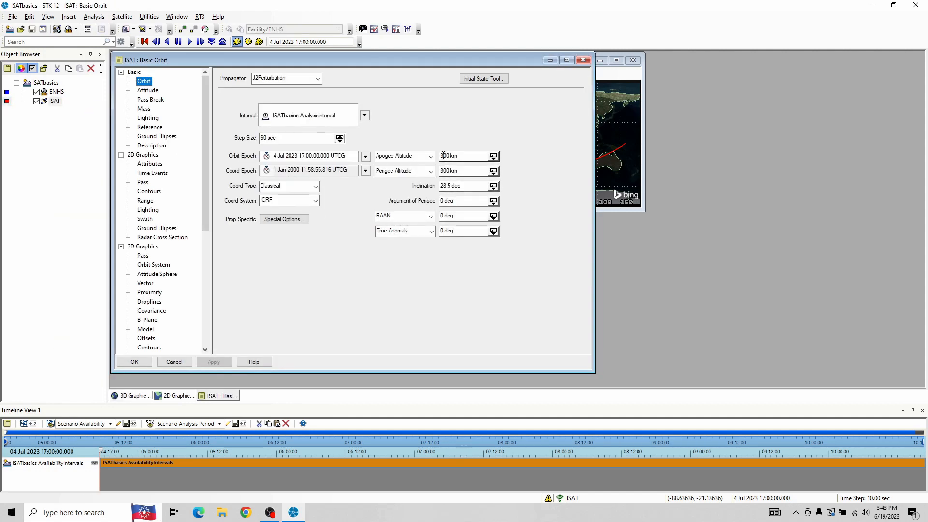
pyautogui.moveTo(443, 157); pyautogui.dragTo(435, 156)
pyautogui.doubleClick(443, 171)
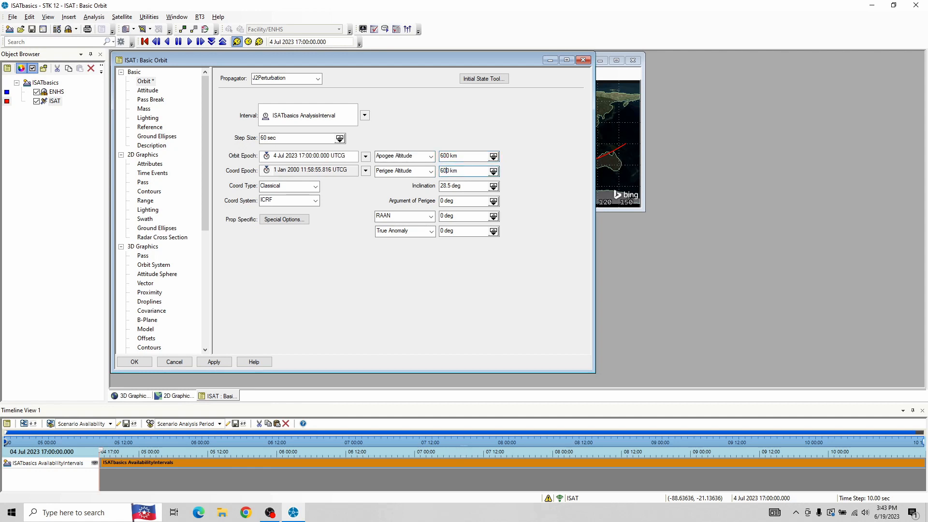
pyautogui.click(452, 186)
pyautogui.click(450, 186)
pyautogui.doubleClick(450, 186)
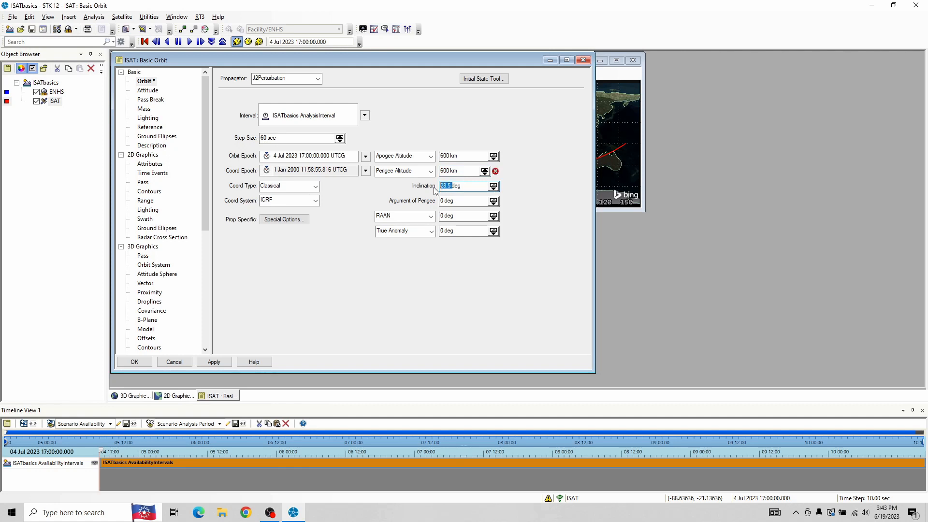
pyautogui.write('0')
# Try to set ISAT's perigee altitude to 600 km
pyautogui.click(467, 171)
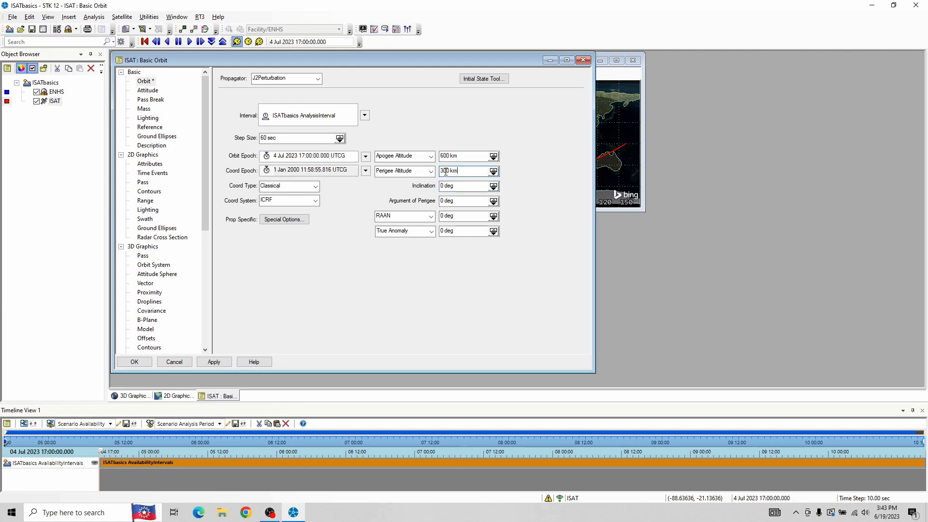
pyautogui.moveTo(445, 171); pyautogui.dragTo(437, 174)
pyautogui.write('6')
pyautogui.click(461, 188)
pyautogui.moveTo(463, 169)
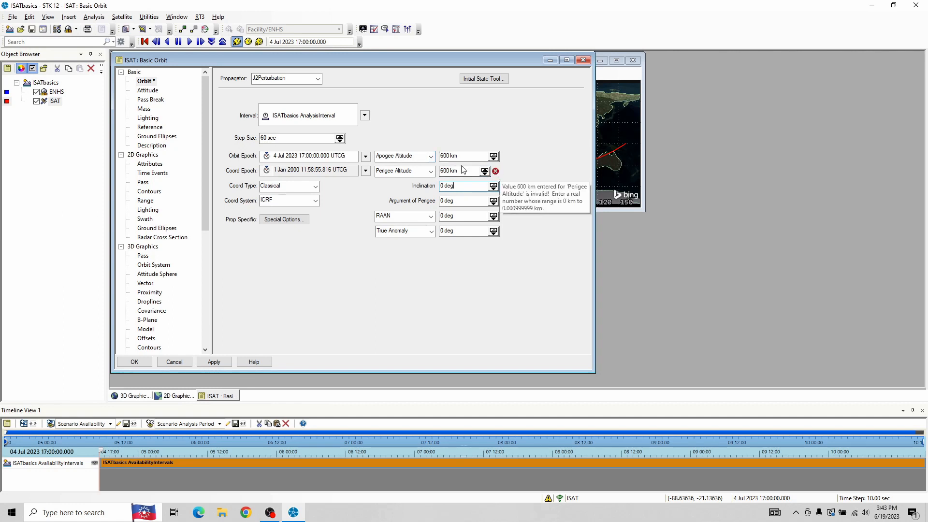
# Switch ISAT's orbit size definition to Semimajor Axis and back to Apogee Altitude
pyautogui.click(431, 157)
pyautogui.click(418, 169)
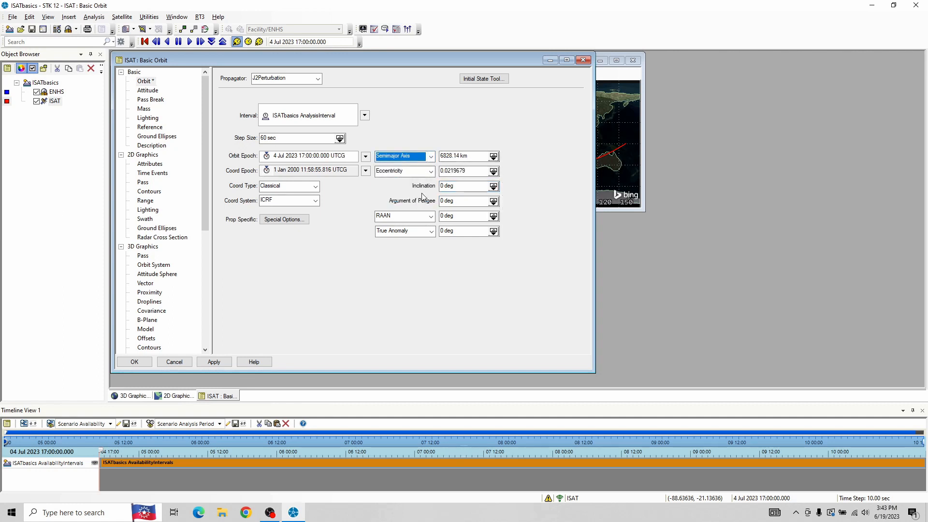
pyautogui.click(430, 156)
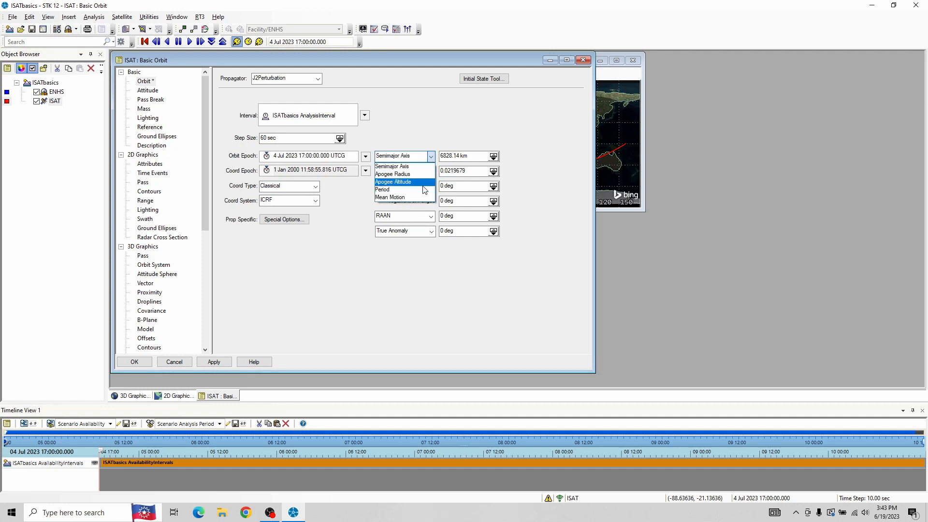
pyautogui.click(423, 184)
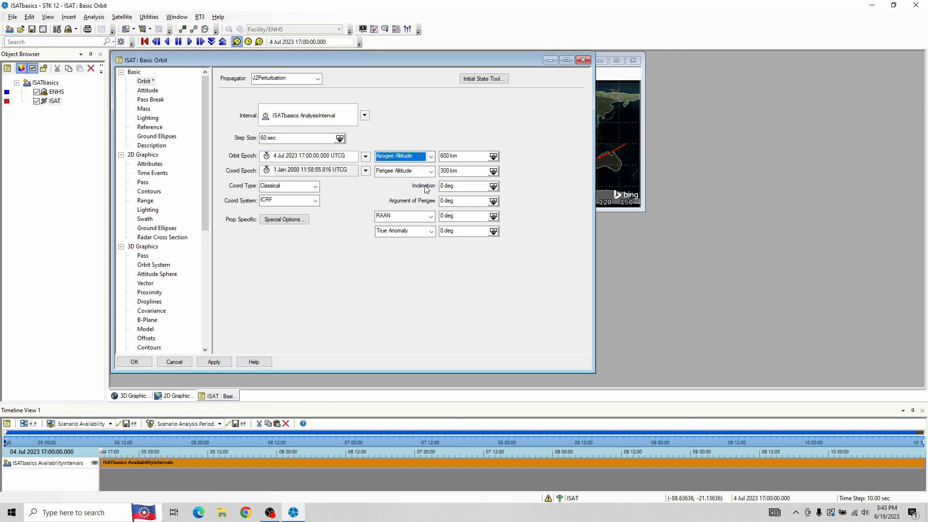
# Set ISAT's perigee altitude to 600 km, apply the orbit changes and close the properties
pyautogui.doubleClick(446, 171)
pyautogui.write('600')
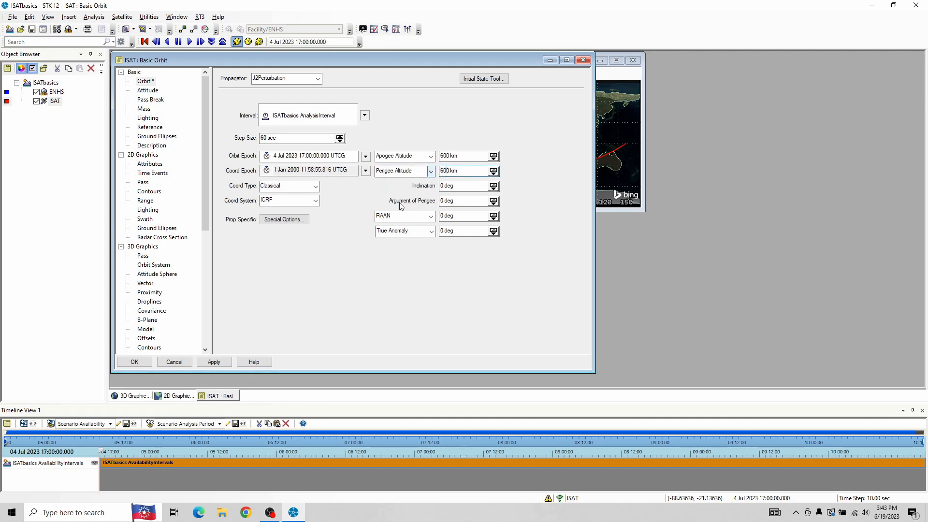
pyautogui.click(464, 187)
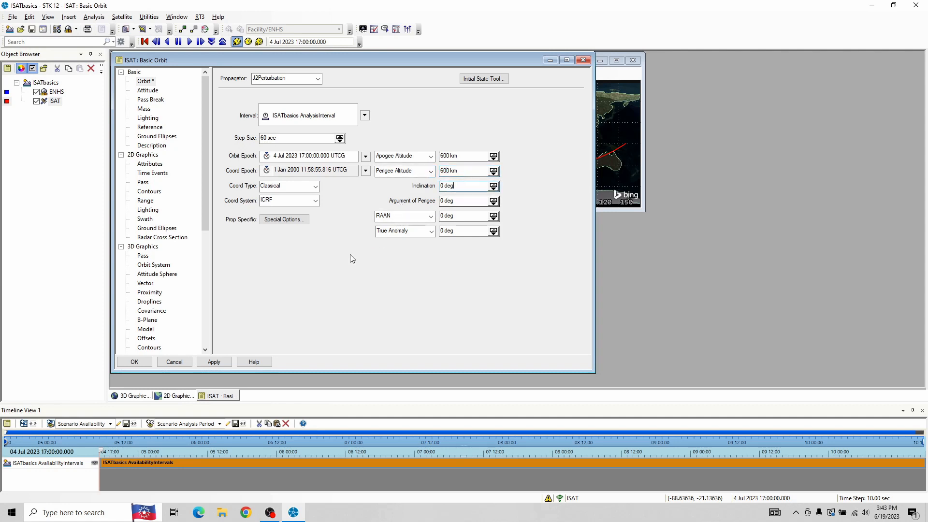
pyautogui.click(214, 362)
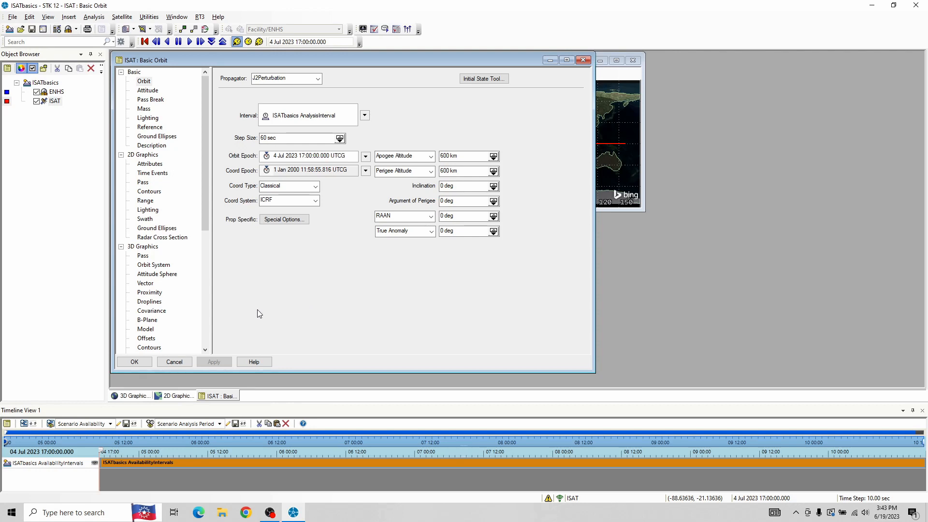
pyautogui.click(135, 362)
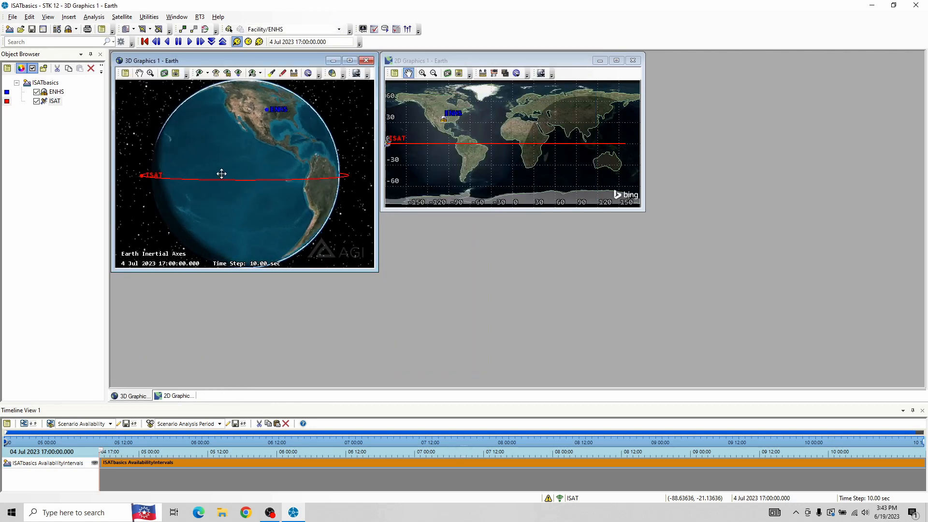
# Insert a default Sensor object attached to the ISAT satellite
pyautogui.moveTo(222, 173); pyautogui.dragTo(255, 168)
pyautogui.scroll(-2, 260, 170)
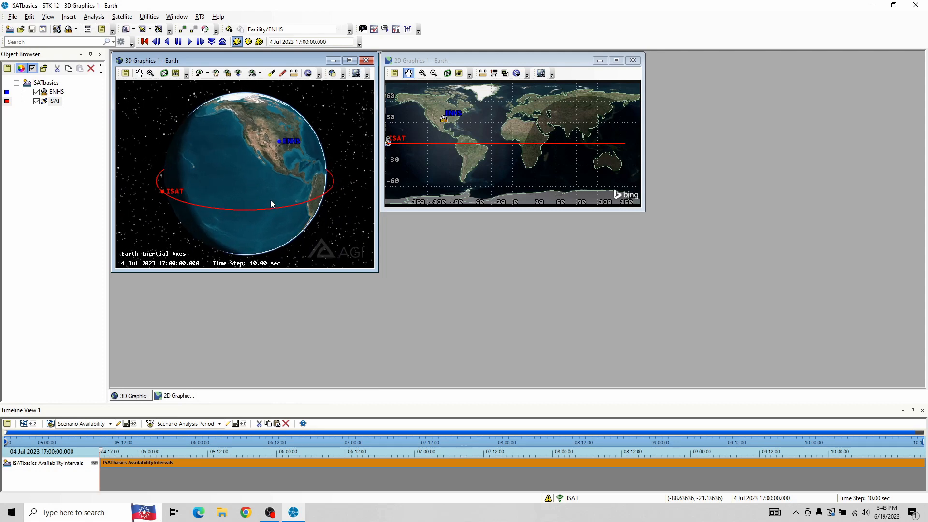
pyautogui.click(54, 101)
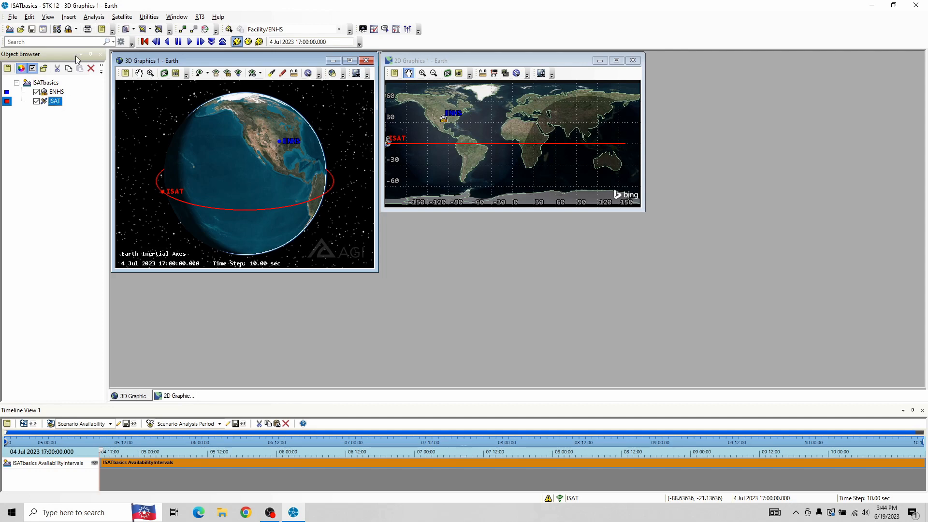
pyautogui.click(75, 18)
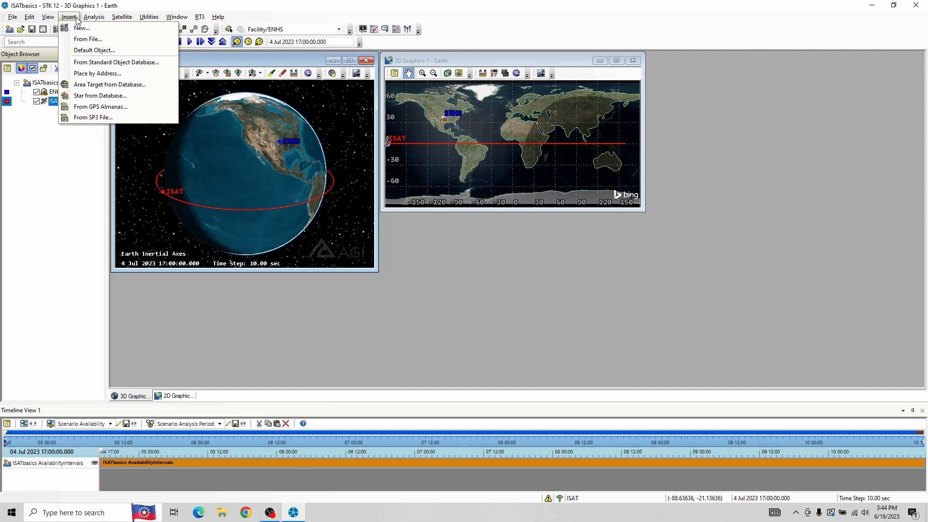
pyautogui.click(93, 50)
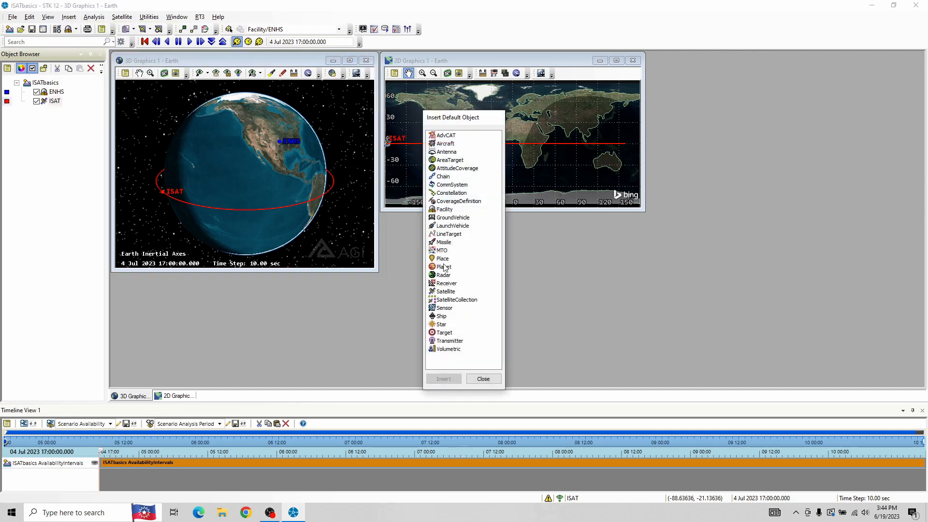
pyautogui.click(448, 308)
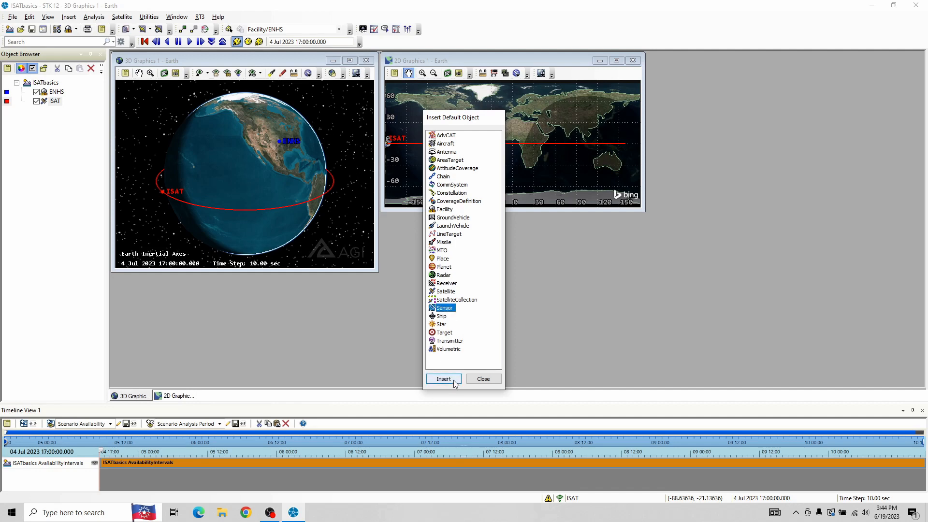
pyautogui.click(455, 382)
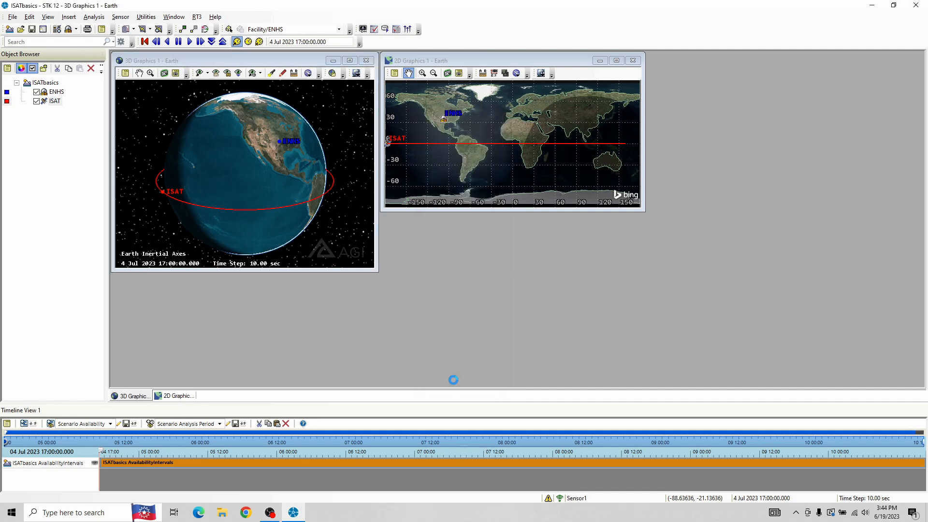
pyautogui.click(54, 101)
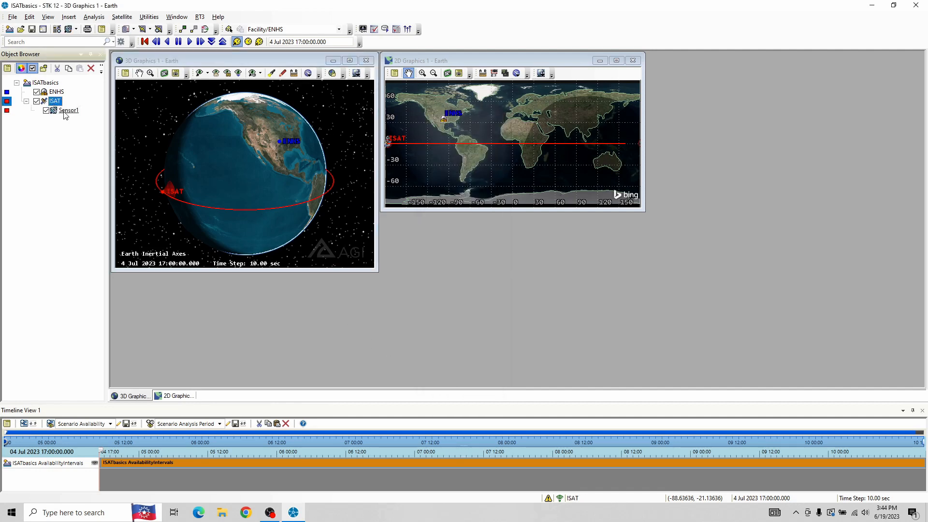
pyautogui.click(65, 111)
pyautogui.click(54, 101)
pyautogui.click(69, 16)
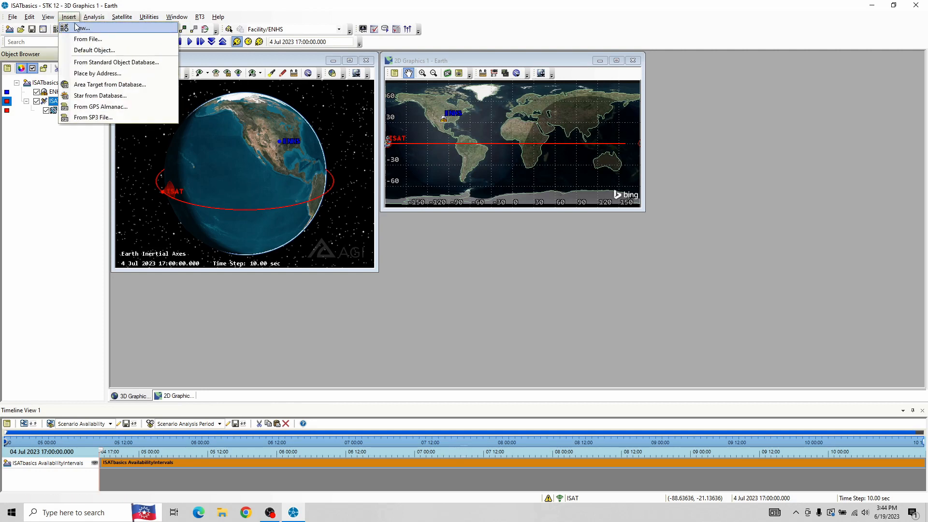
pyautogui.click(69, 17)
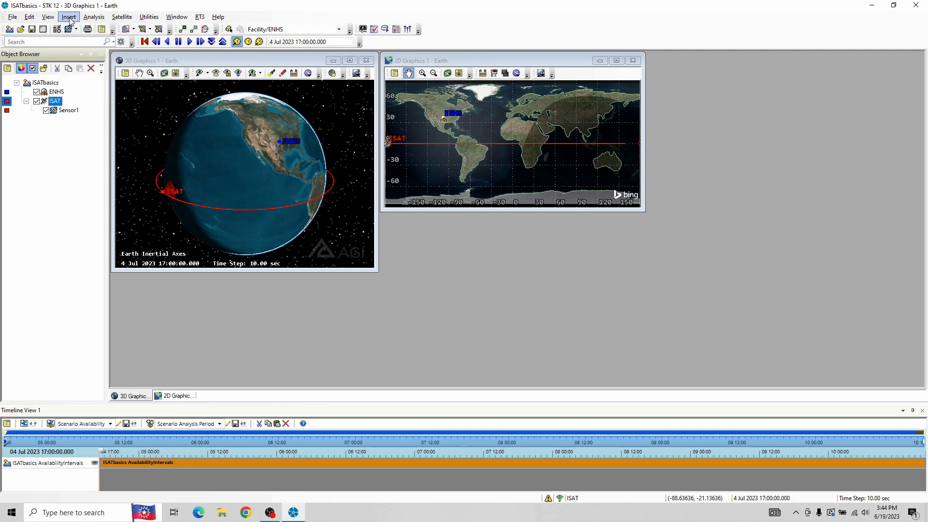
# Rename ISAT's sensor as ISENSOR
pyautogui.click(68, 111)
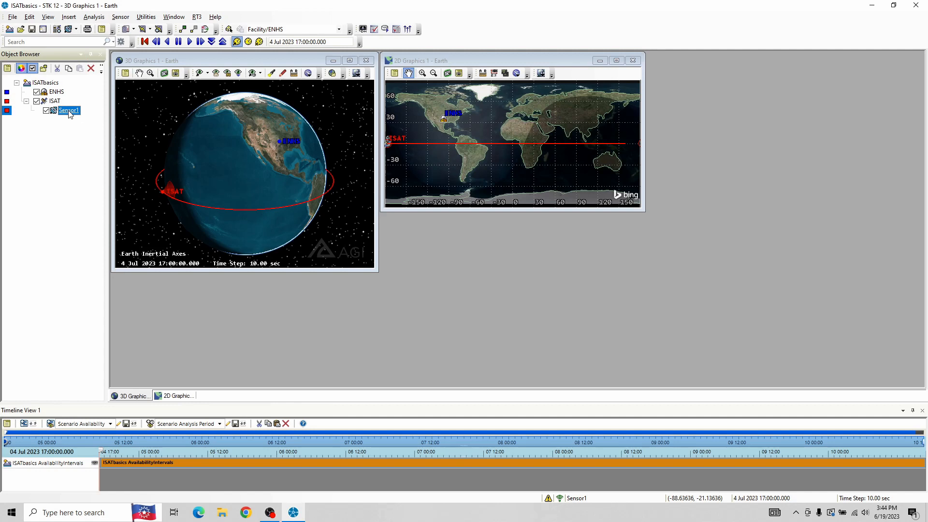
pyautogui.click(70, 111)
pyautogui.write('ISENSOR')
pyautogui.press('Return')
# Review ISENSOR's sensor type options and cone half angle in its basic definition, leaving the properties without changes
pyautogui.rightClick(70, 114)
pyautogui.click(111, 119)
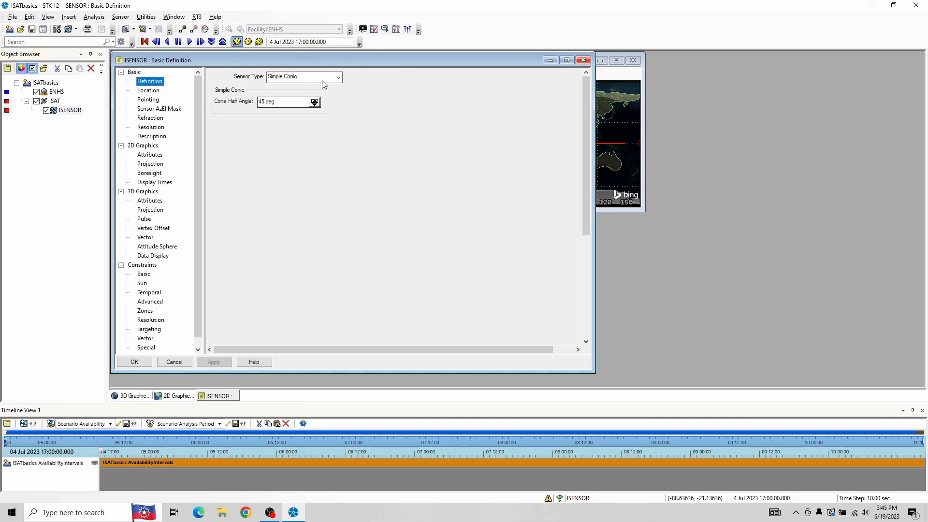
pyautogui.click(338, 78)
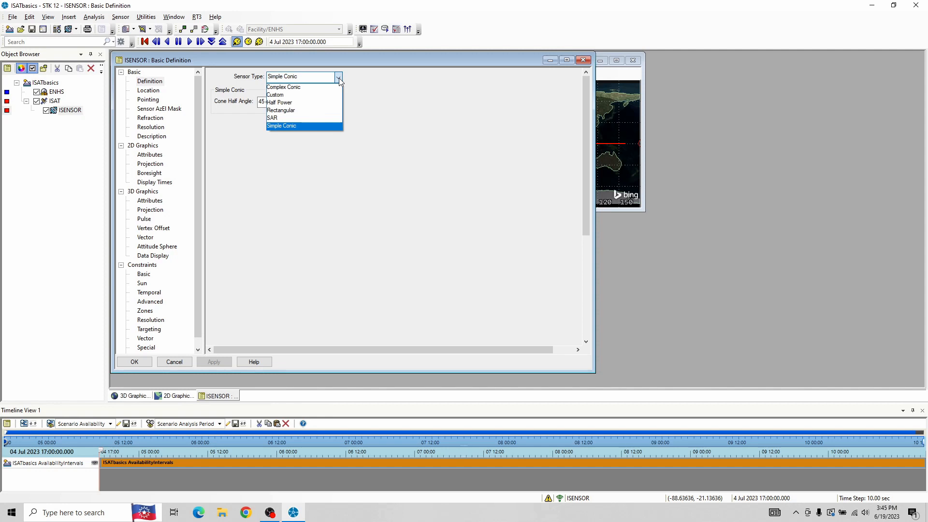
pyautogui.click(339, 78)
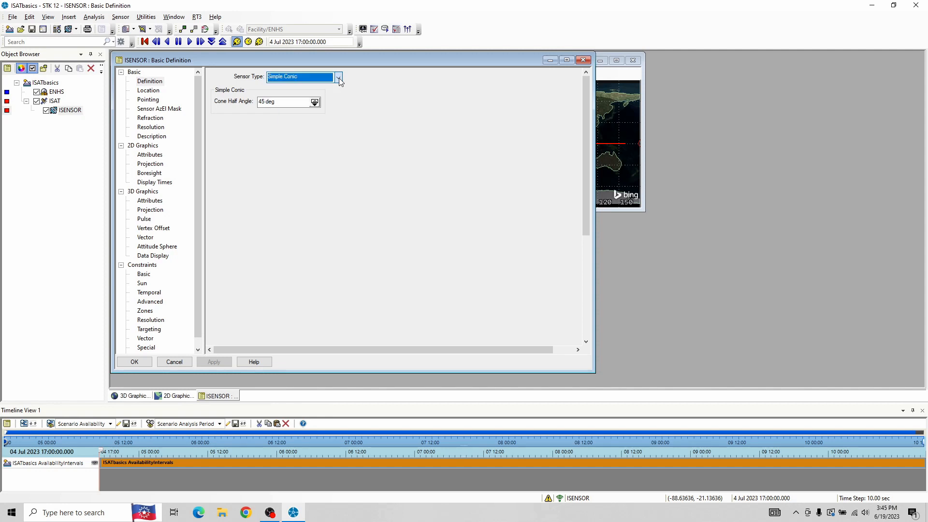
pyautogui.doubleClick(264, 101)
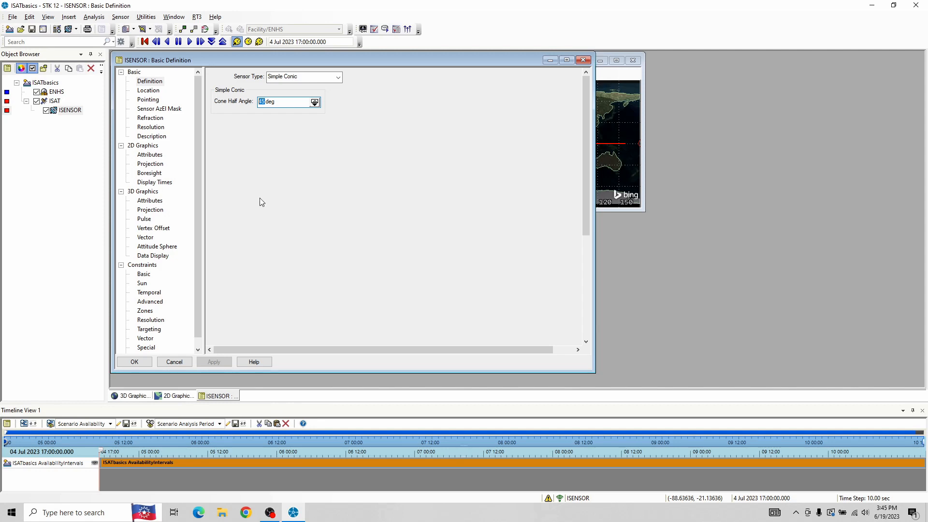
pyautogui.click(176, 364)
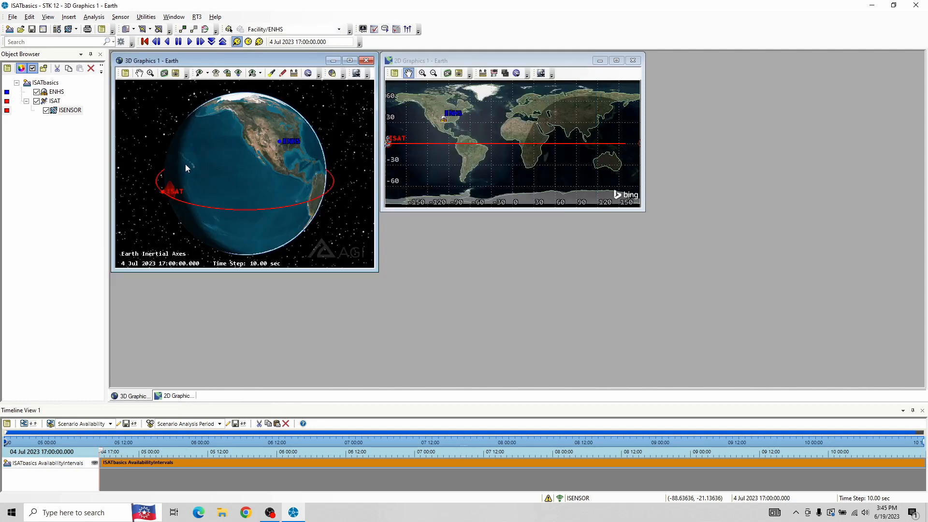
# Examine ISENSOR's cone at the ISAT satellite up close in the 3D view
pyautogui.moveTo(184, 164); pyautogui.dragTo(274, 183)
pyautogui.scroll(5, 203, 160)
pyautogui.scroll(5, 264, 151)
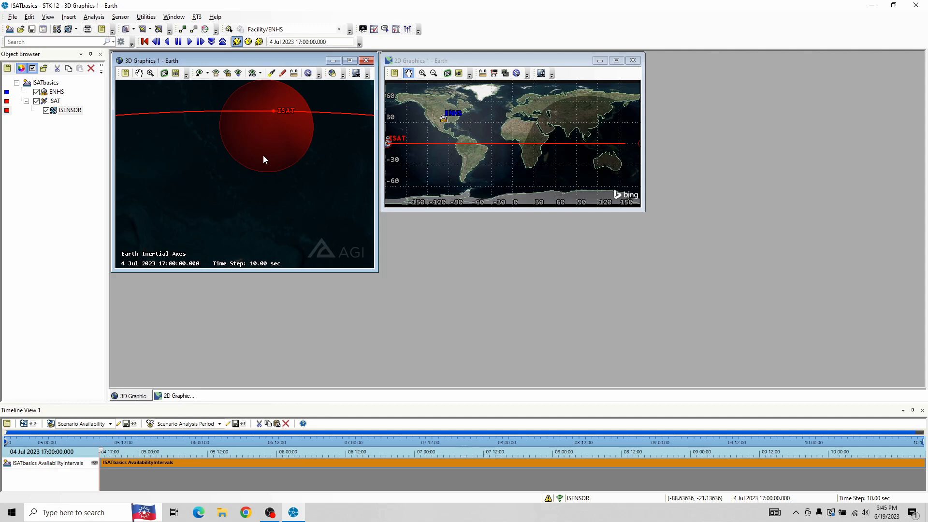
# Set ISENSOR's simple conic cone half angle to 15 deg
pyautogui.rightClick(70, 110)
pyautogui.click(89, 115)
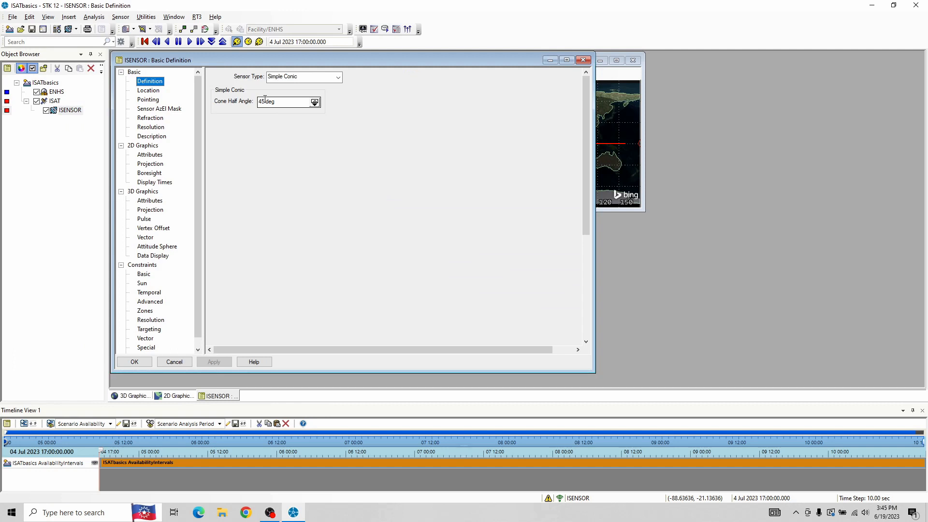
pyautogui.doubleClick(261, 101)
pyautogui.write('15')
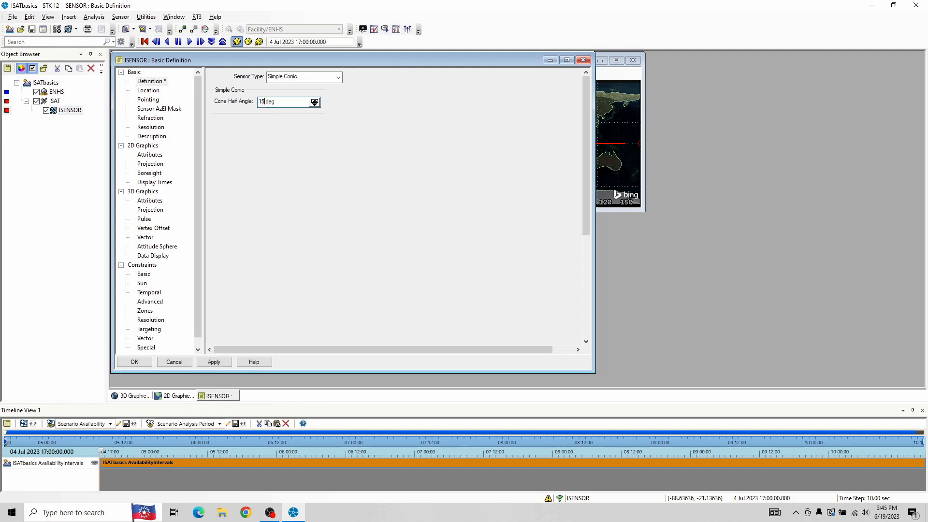
pyautogui.click(213, 362)
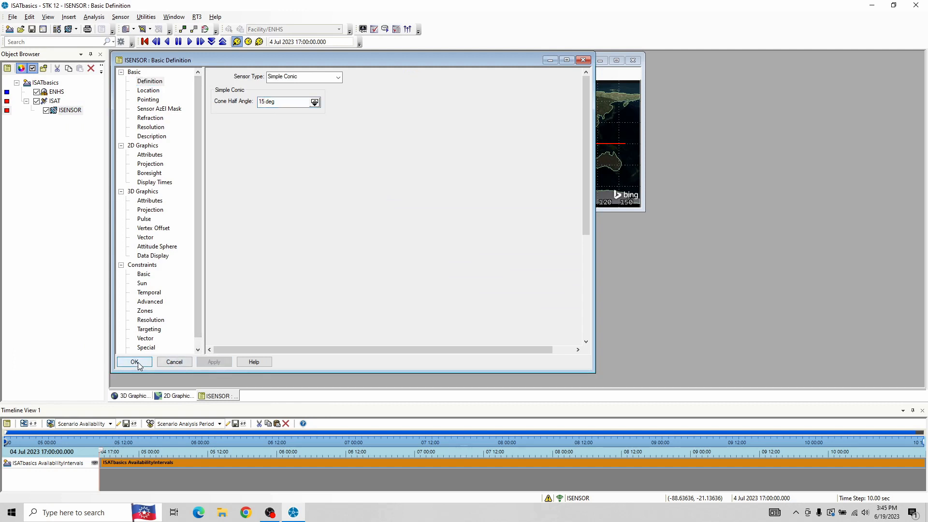
pyautogui.click(135, 362)
pyautogui.moveTo(278, 121); pyautogui.dragTo(272, 152)
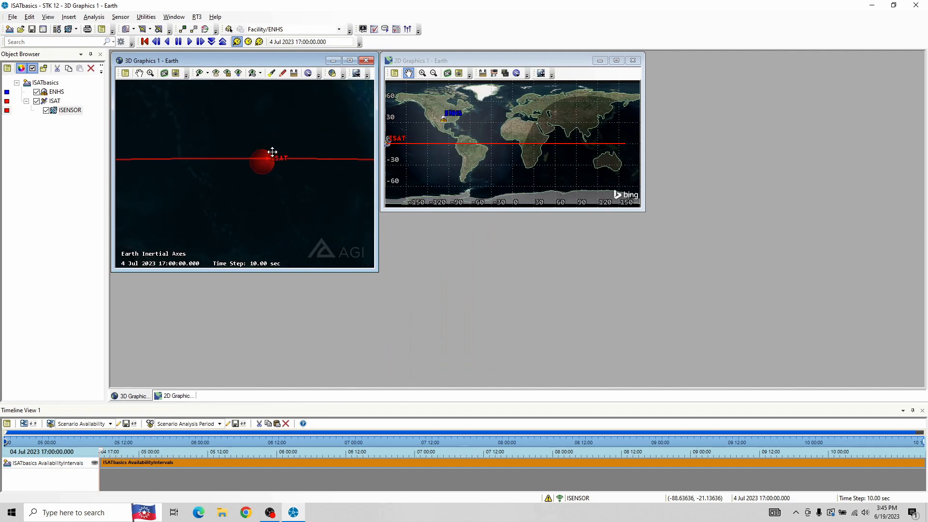
# Set ISENSOR's simple conic cone half angle to 5 deg
pyautogui.rightClick(71, 110)
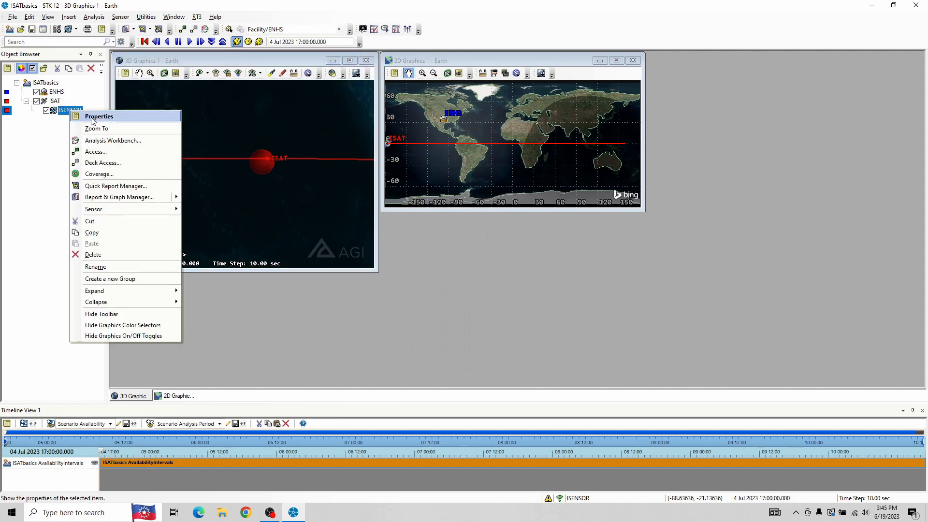
pyautogui.click(92, 118)
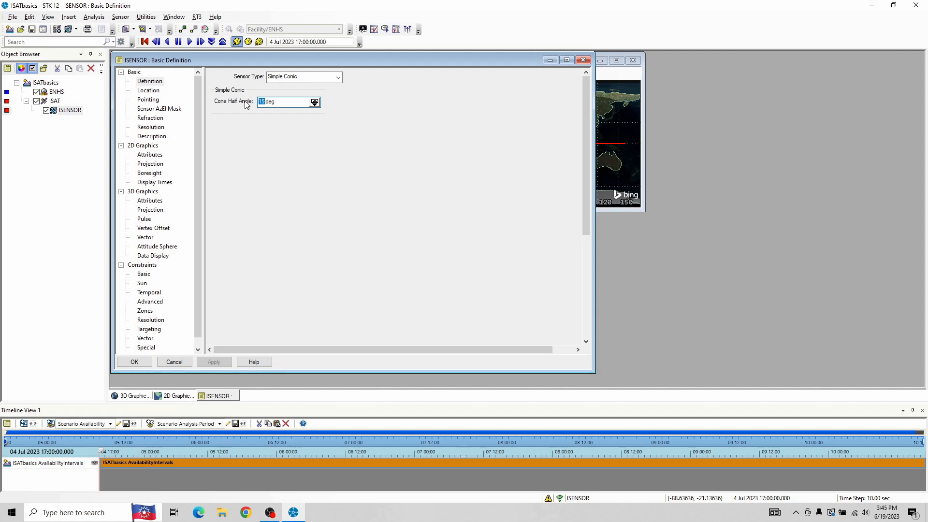
pyautogui.write('5')
pyautogui.click(218, 363)
pyautogui.click(134, 362)
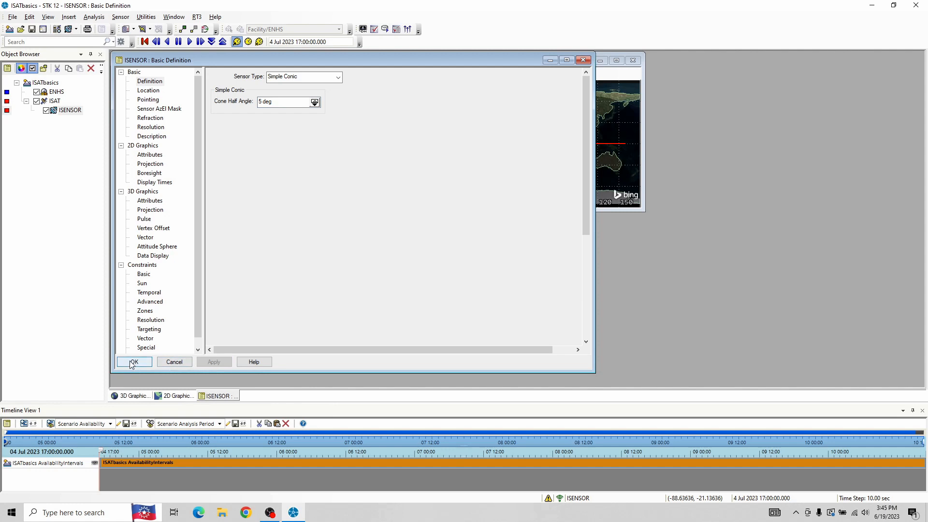
pyautogui.moveTo(263, 136); pyautogui.dragTo(262, 164)
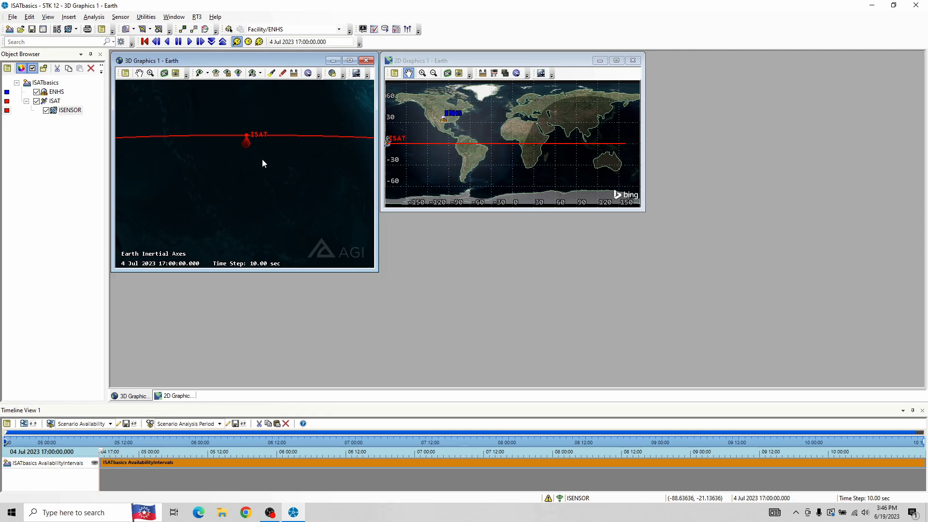
# Insert a default Transmitter object attached to the ISAT satellite
pyautogui.scroll(-5, 263, 163)
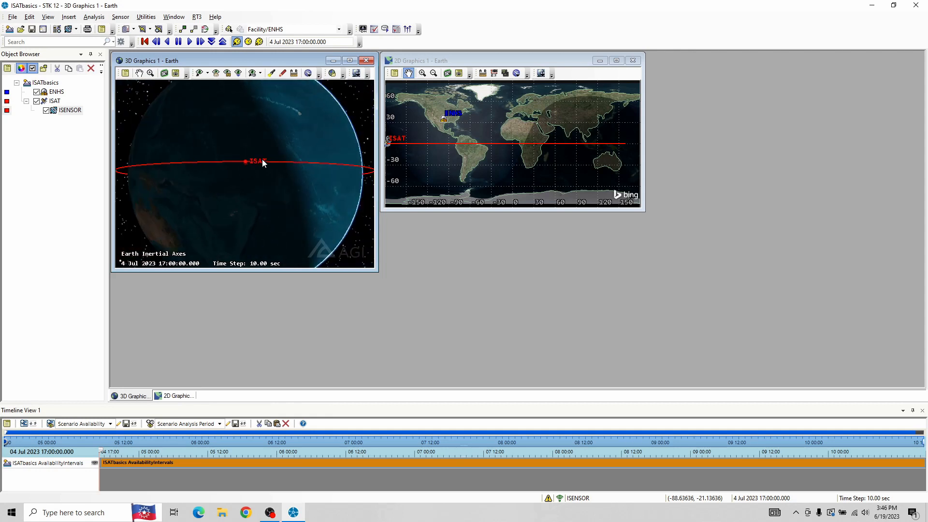
pyautogui.moveTo(263, 161); pyautogui.dragTo(234, 174)
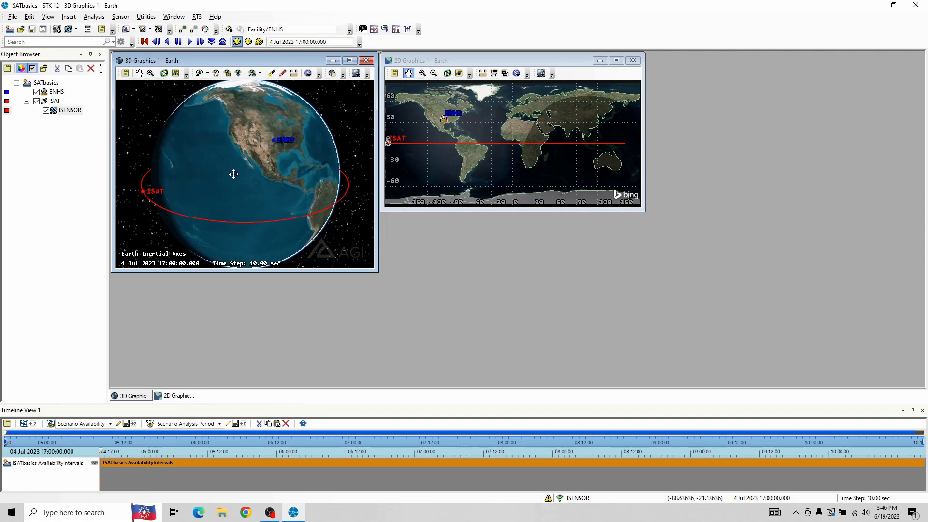
pyautogui.click(56, 102)
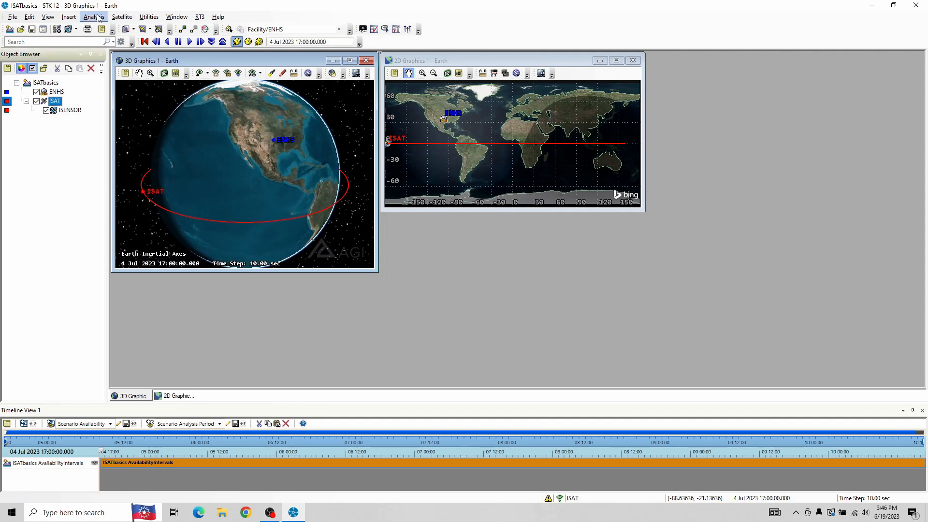
pyautogui.click(69, 17)
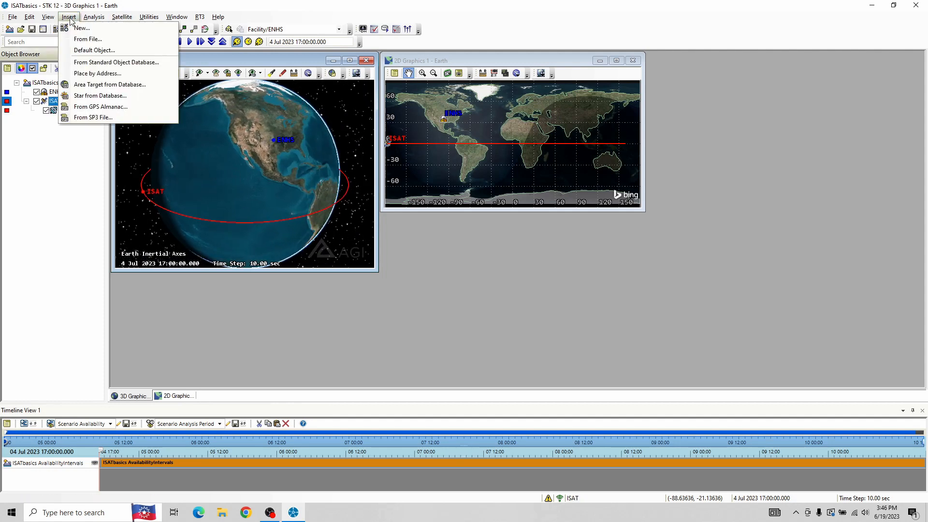
pyautogui.click(87, 50)
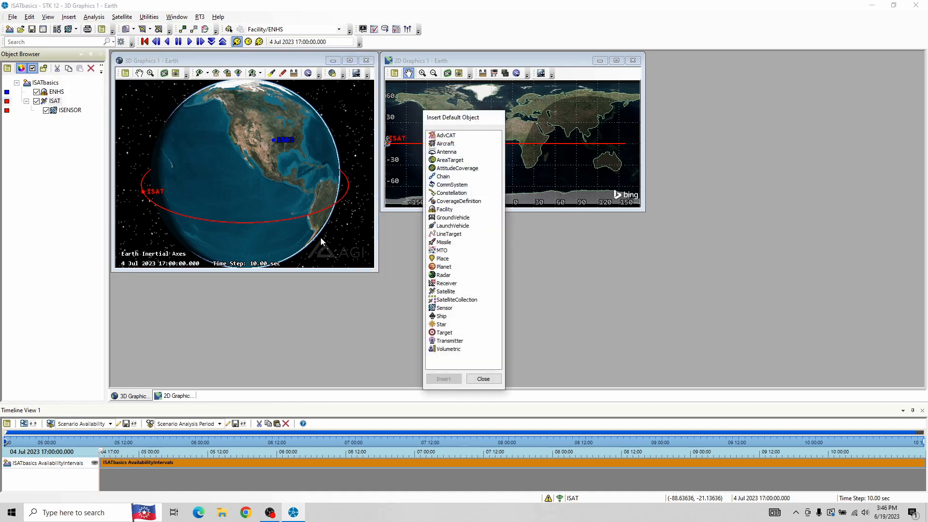
pyautogui.click(455, 341)
pyautogui.click(443, 379)
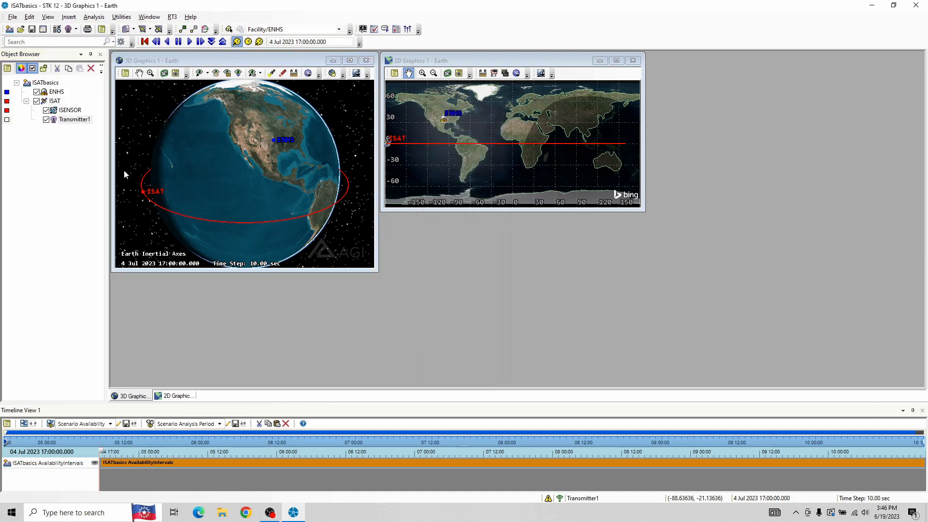
# Review the frequency, EIRP and data rate in the basic definition of ISAT's transmitter, leaving the properties without changes
pyautogui.rightClick(76, 122)
pyautogui.click(94, 129)
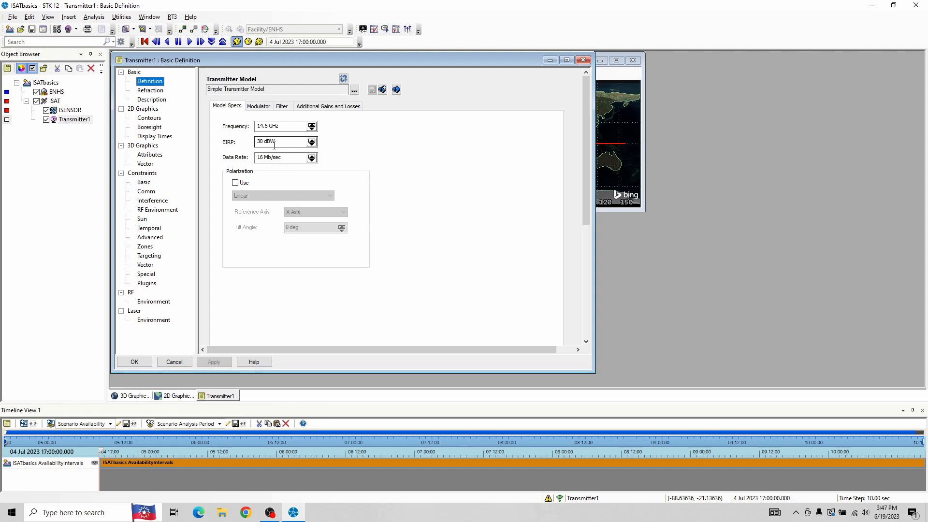
pyautogui.click(182, 362)
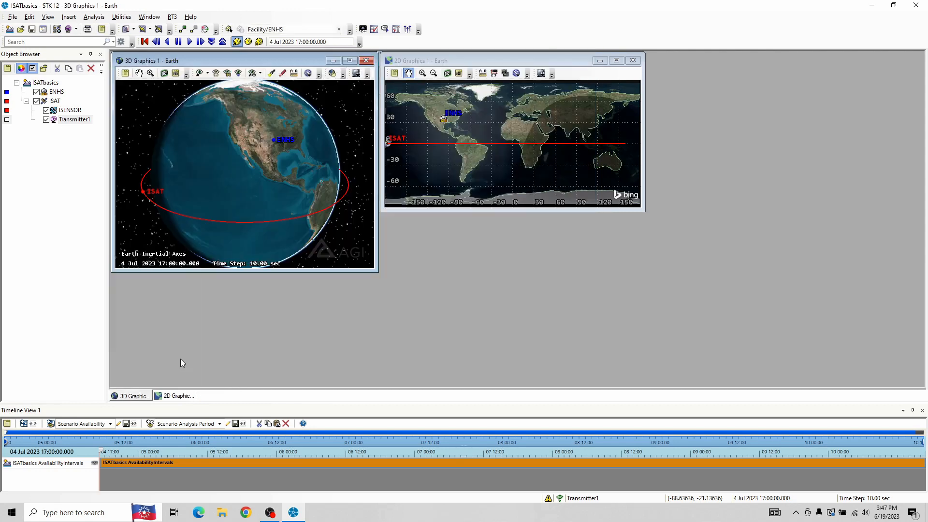
# Insert a default Receiver object attached to the ENHS facility
pyautogui.moveTo(289, 147)
pyautogui.mouseDown()
pyautogui.moveTo(231, 145)
pyautogui.moveTo(264, 148)
pyautogui.mouseUp()
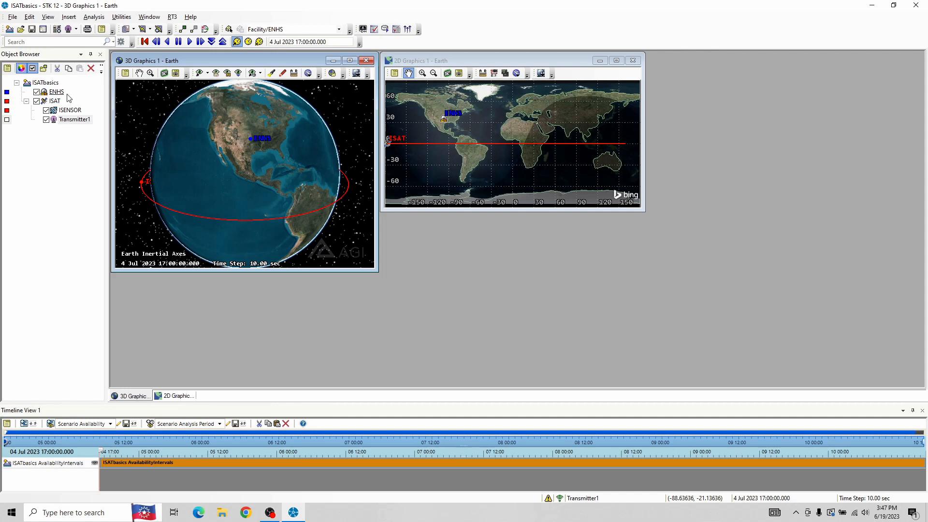
pyautogui.moveTo(185, 172); pyautogui.dragTo(191, 173)
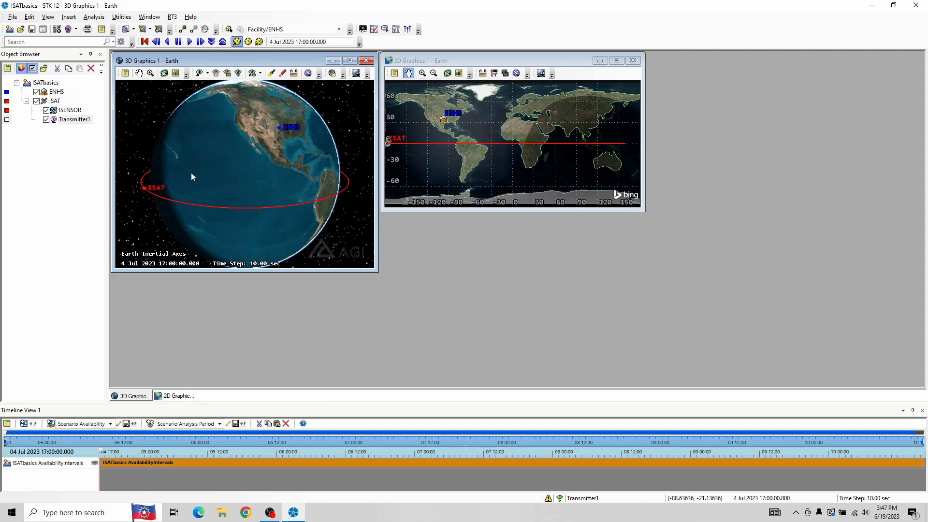
pyautogui.moveTo(277, 130); pyautogui.dragTo(260, 141)
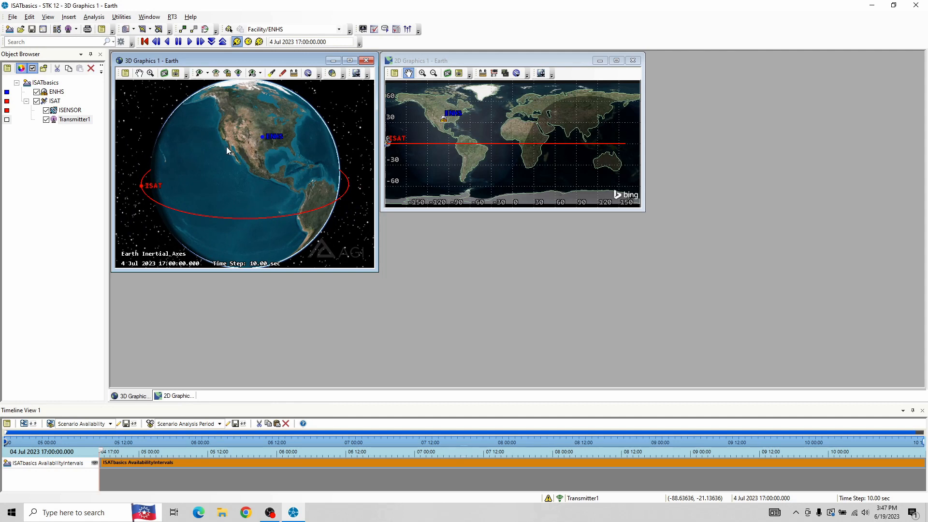
pyautogui.click(57, 92)
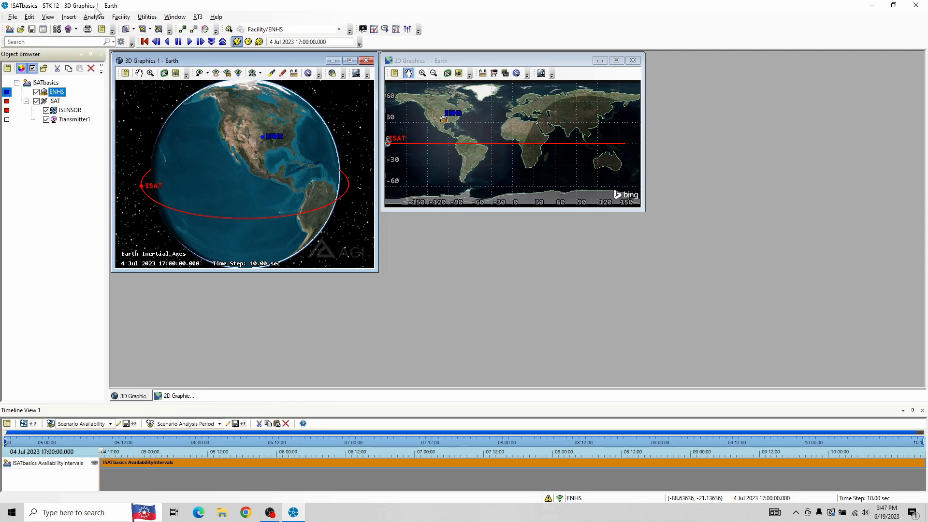
pyautogui.click(70, 18)
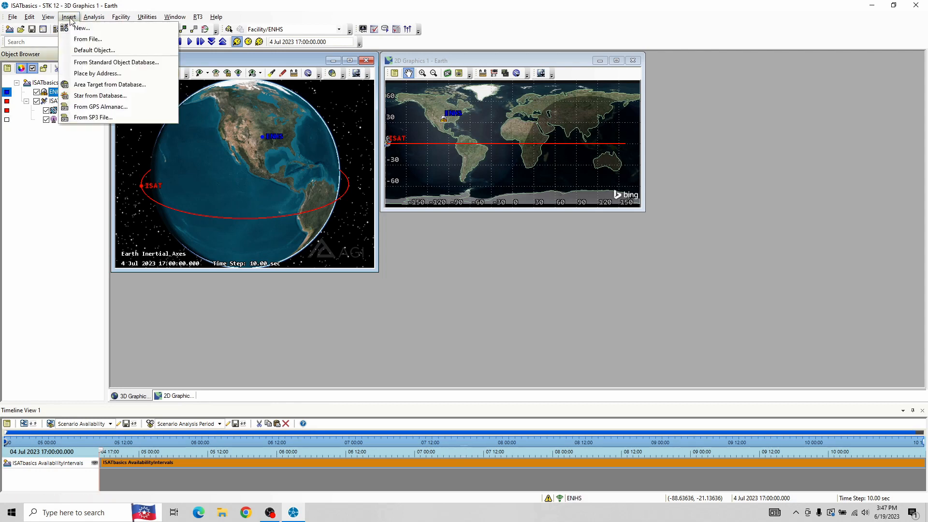
pyautogui.click(92, 49)
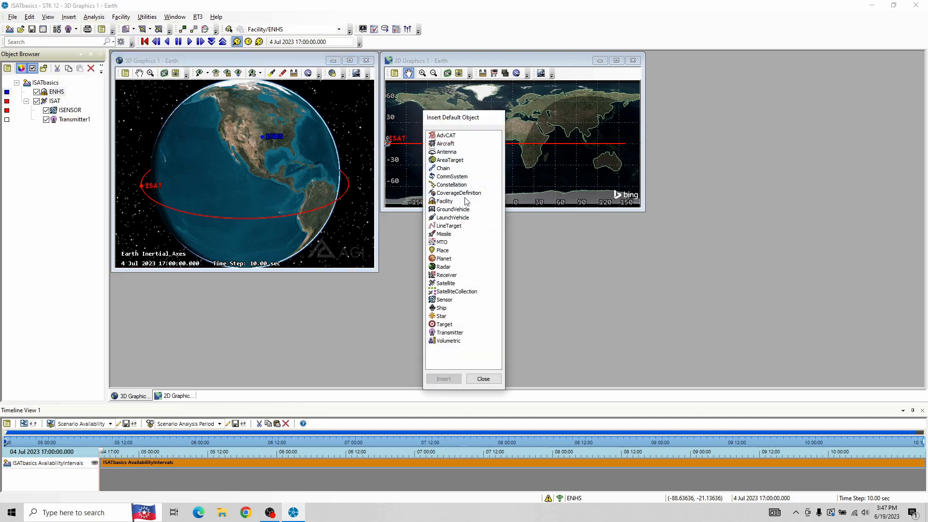
pyautogui.click(446, 275)
pyautogui.click(449, 378)
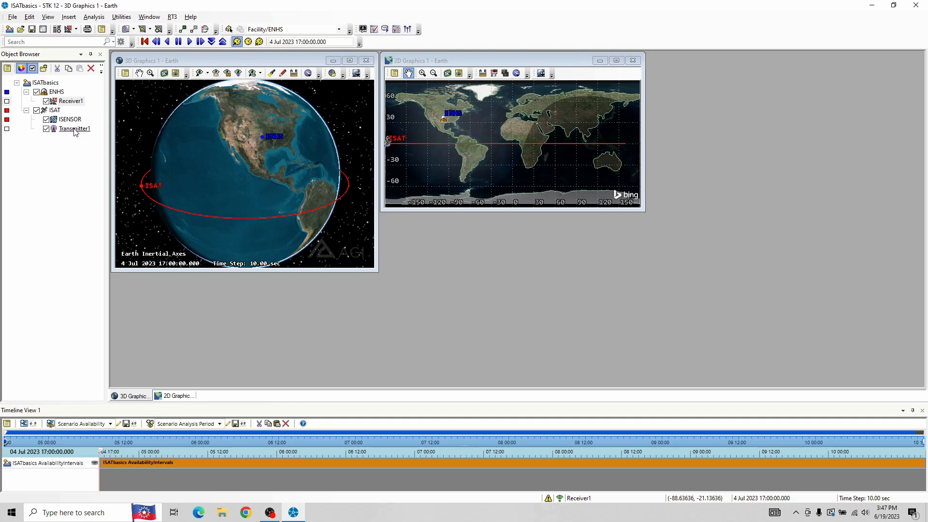
# Review the model specs of ENHS's receiver, including polarization, rain model and link margin, leaving the properties without changes
pyautogui.moveTo(260, 138); pyautogui.dragTo(249, 140)
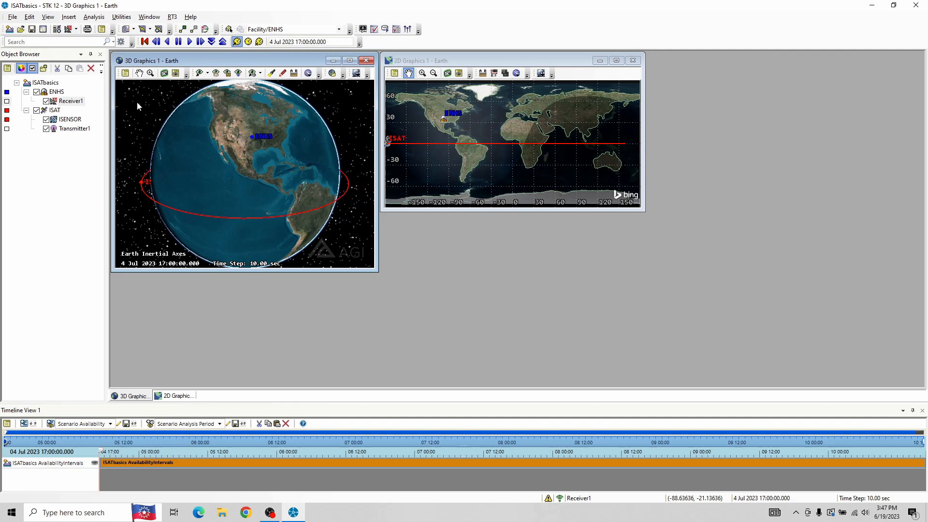
pyautogui.click(71, 103)
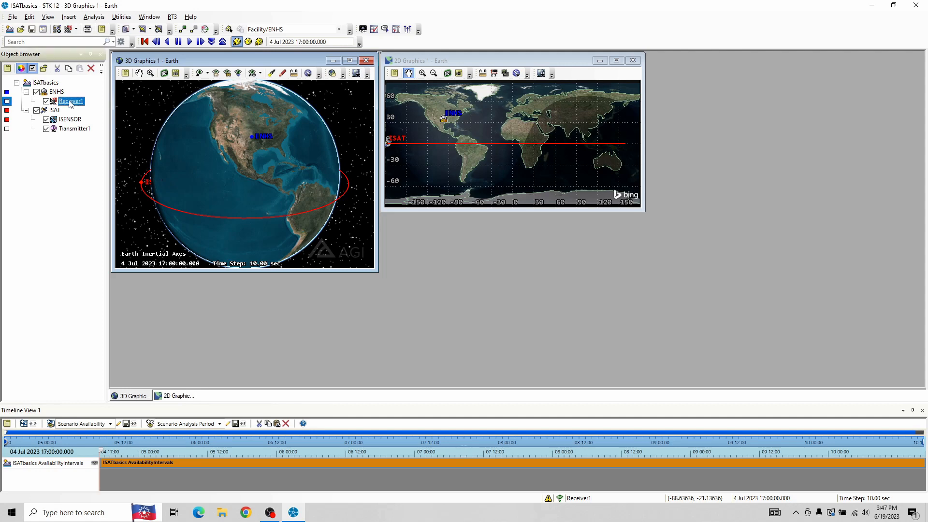
pyautogui.rightClick(70, 102)
pyautogui.click(99, 106)
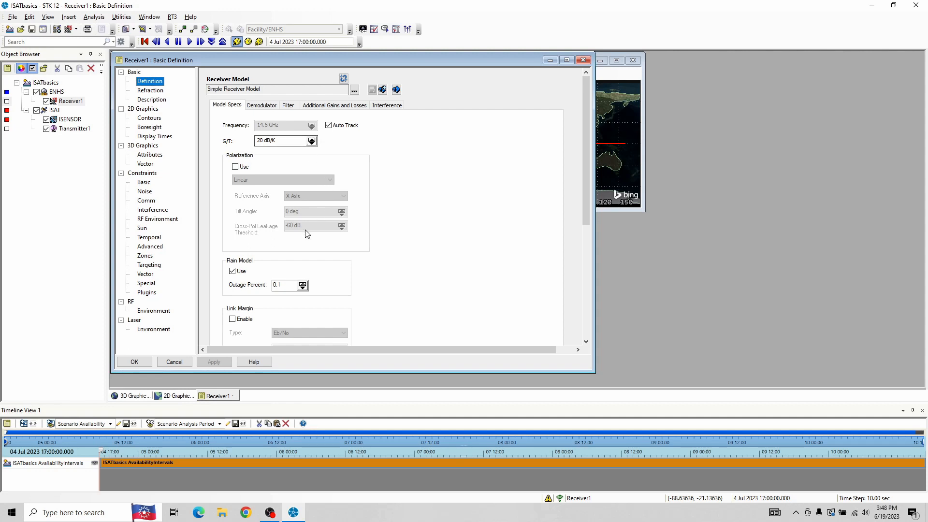
pyautogui.scroll(-5, 464, 225)
pyautogui.scroll(5, 466, 226)
pyautogui.scroll(-3, 466, 226)
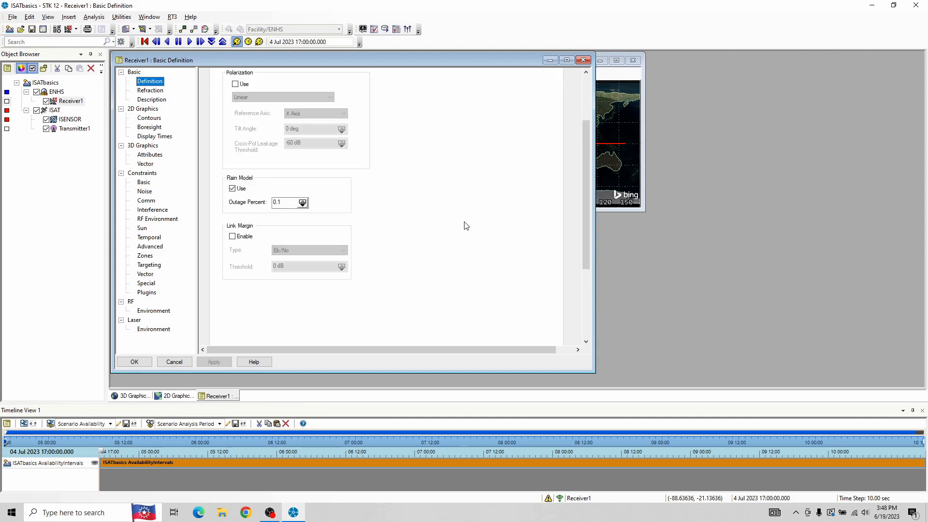
pyautogui.scroll(3, 464, 225)
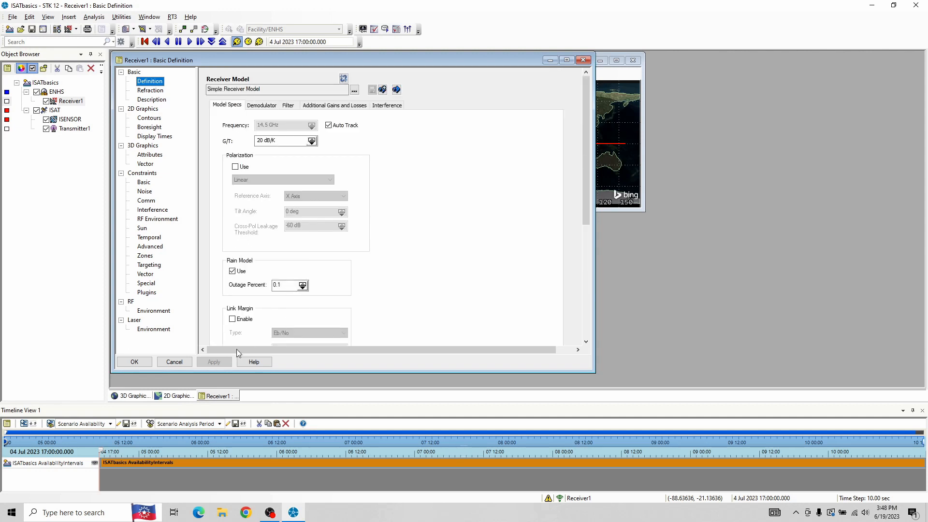
pyautogui.click(169, 362)
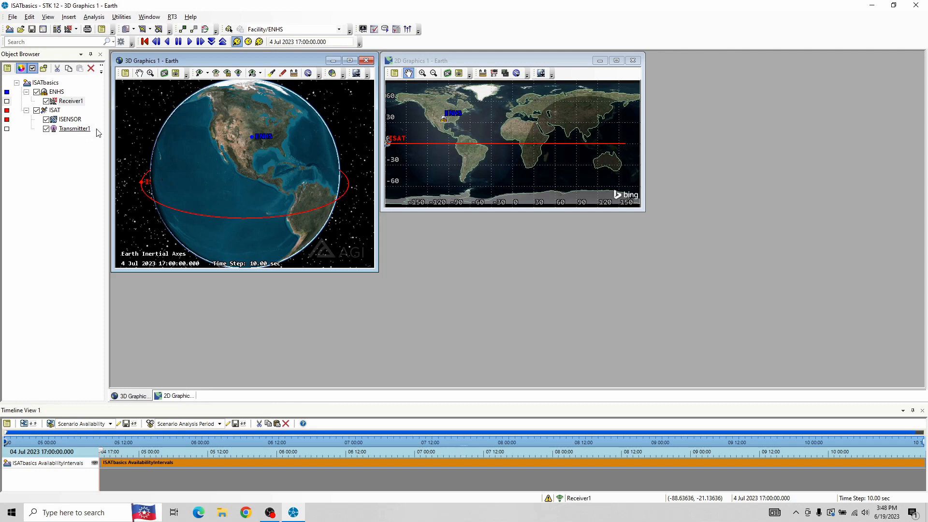
# Check which default object types can be attached to ENHS's receiver, without inserting any
pyautogui.click(68, 18)
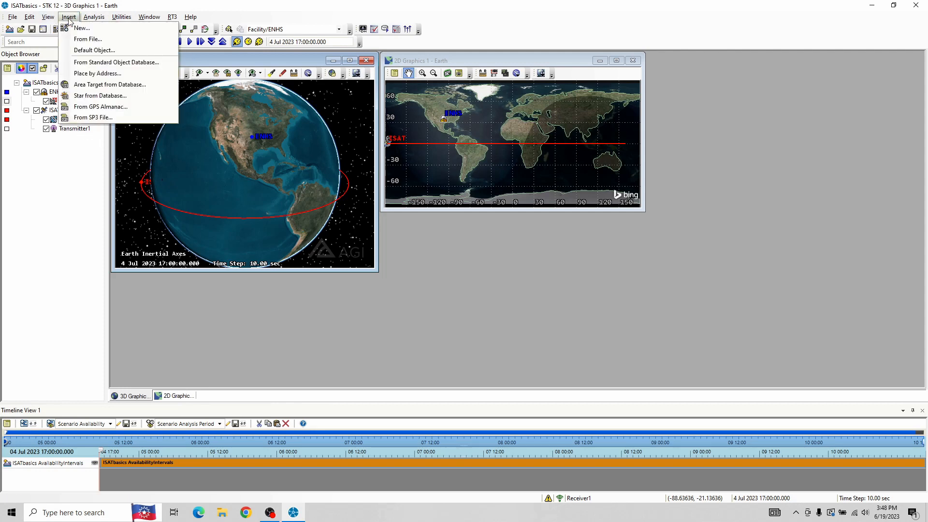
pyautogui.click(80, 50)
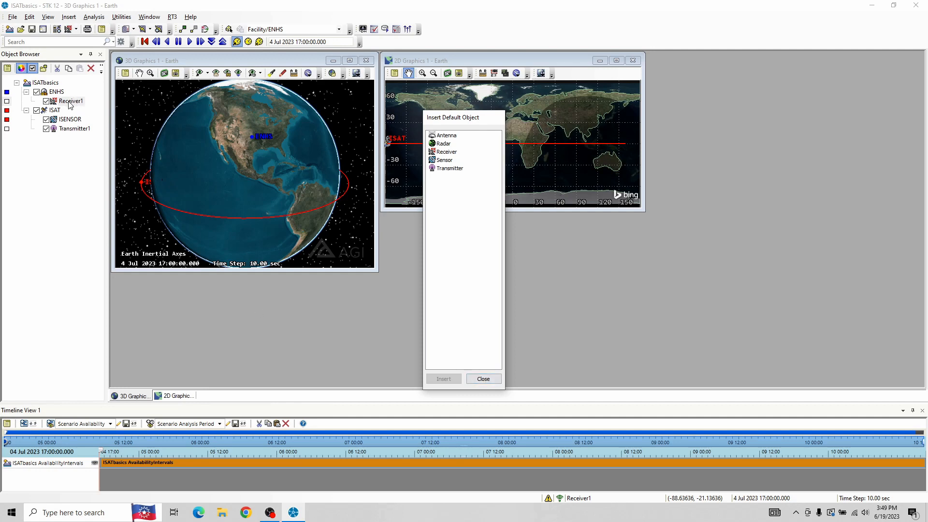
pyautogui.click(483, 379)
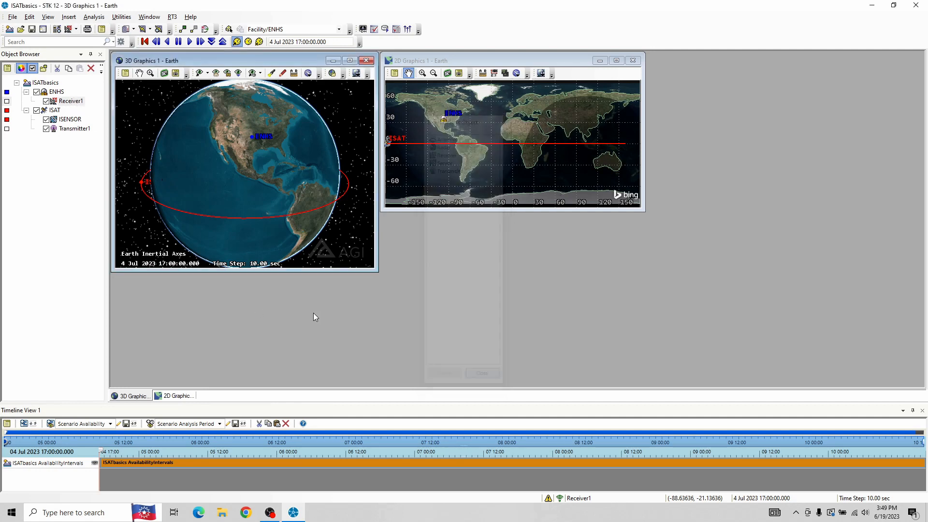
pyautogui.click(72, 102)
pyautogui.click(71, 103)
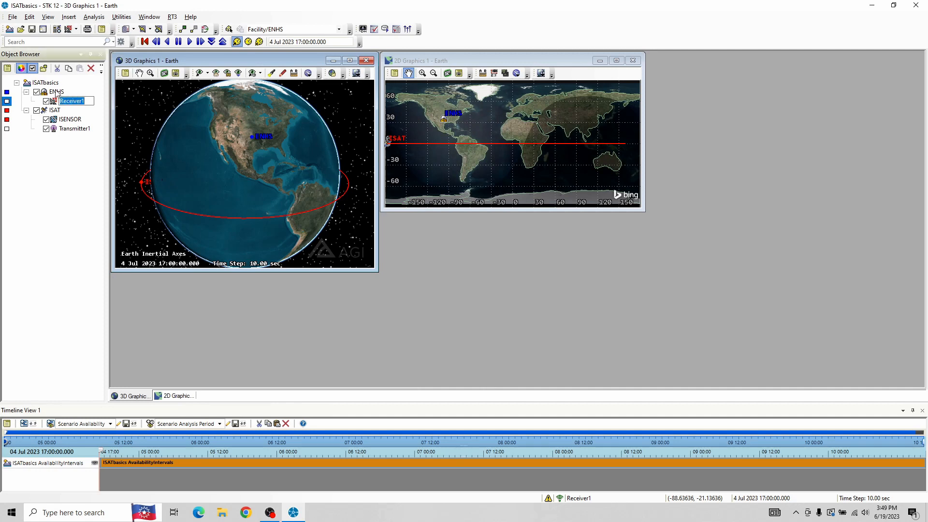
# Insert a default AreaTarget object at the top level of the ISATbasics scenario
pyautogui.click(45, 84)
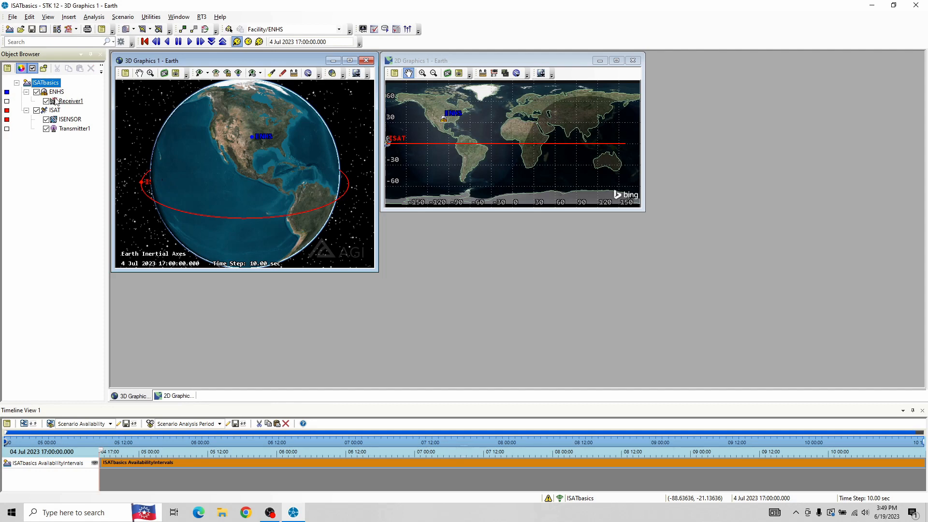
pyautogui.click(69, 17)
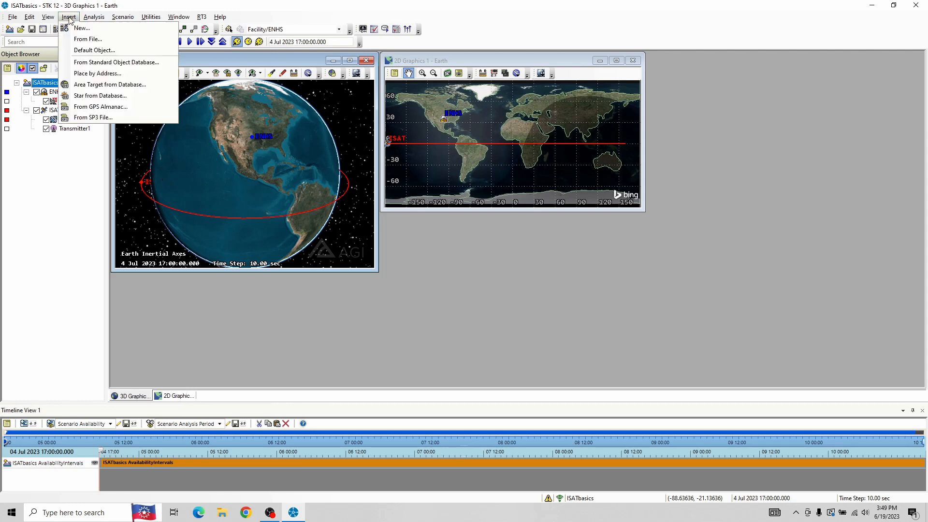
pyautogui.click(91, 50)
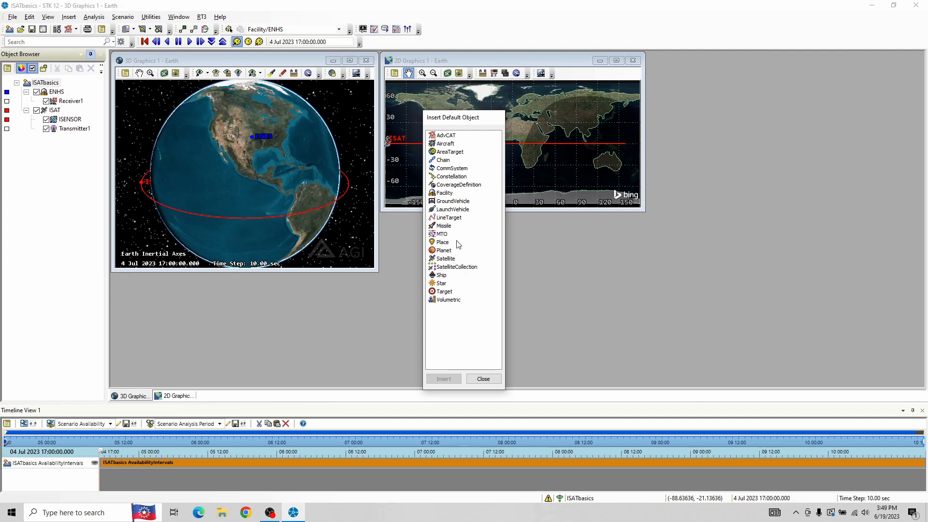
pyautogui.click(448, 152)
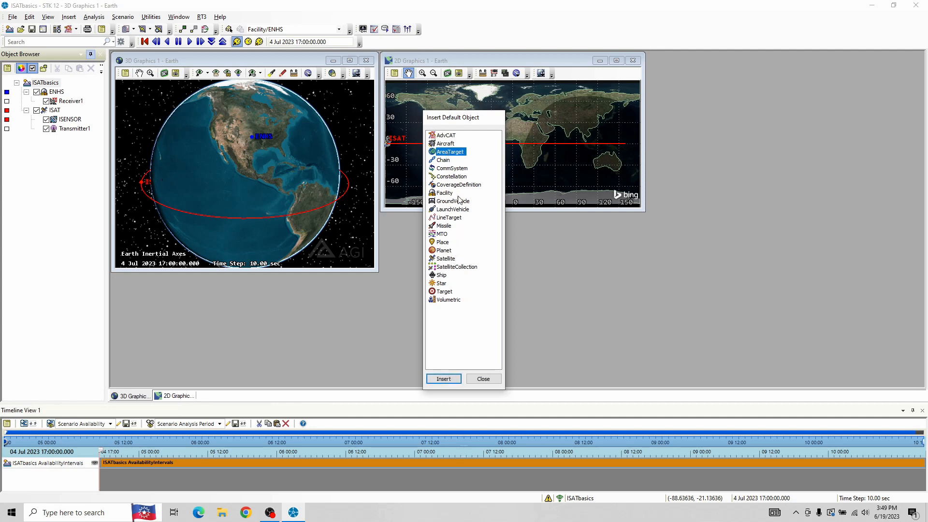
pyautogui.click(443, 379)
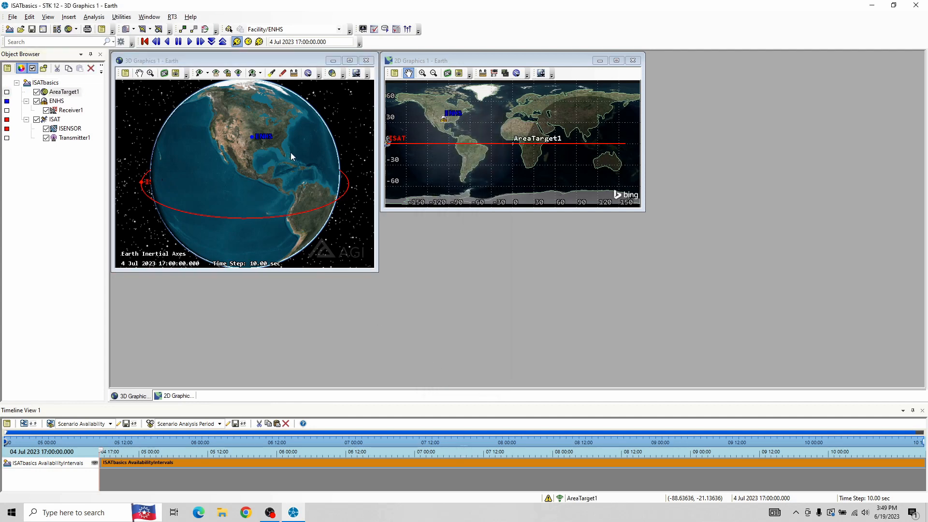
pyautogui.moveTo(291, 153); pyautogui.dragTo(251, 184)
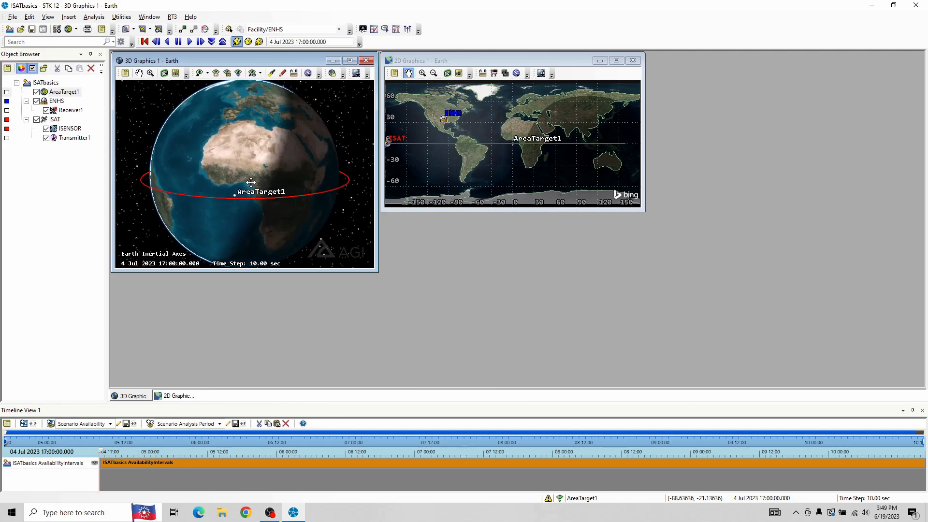
# Add two boundary points to the new area target, at 0 deg latitude, 0 deg longitude and at 1 deg latitude, 0 deg longitude
pyautogui.rightClick(57, 92)
pyautogui.click(82, 96)
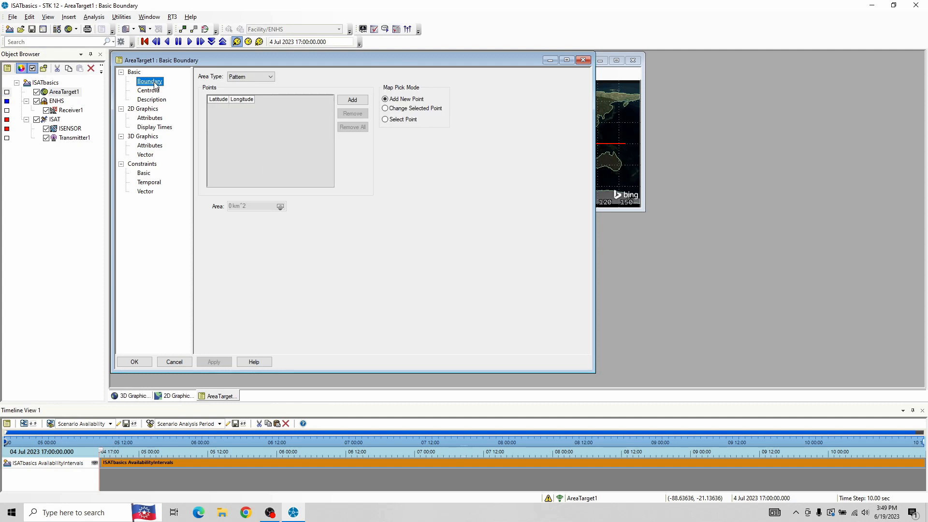
pyautogui.click(363, 102)
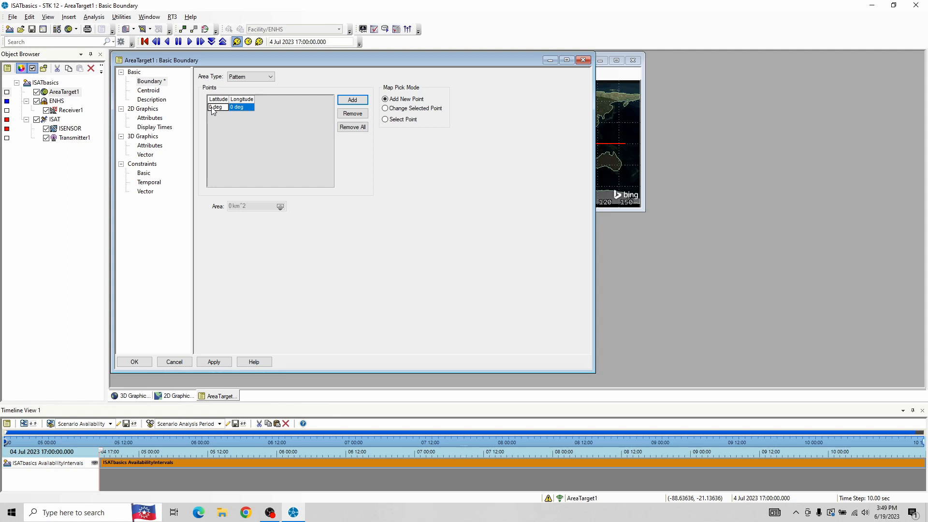
pyautogui.click(352, 100)
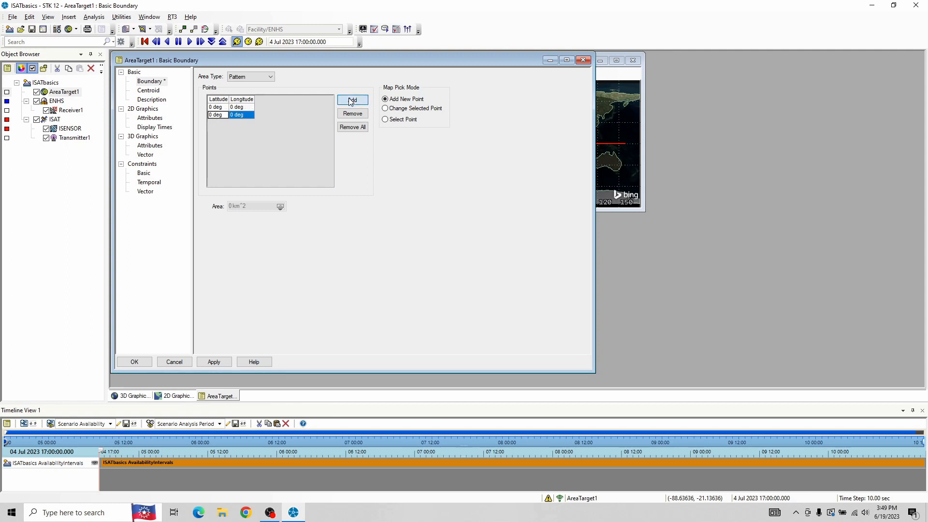
pyautogui.write('1')
pyautogui.press('Tab')
pyautogui.write('0')
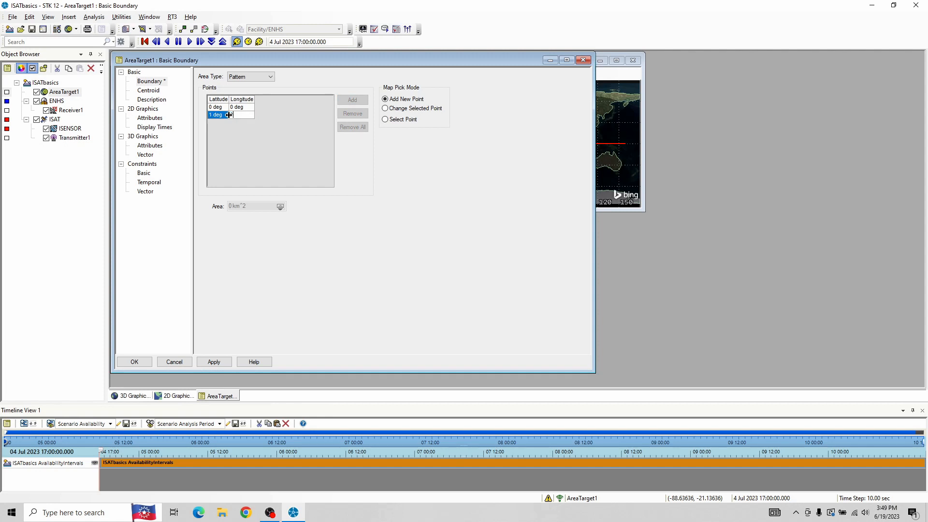
pyautogui.press('Return')
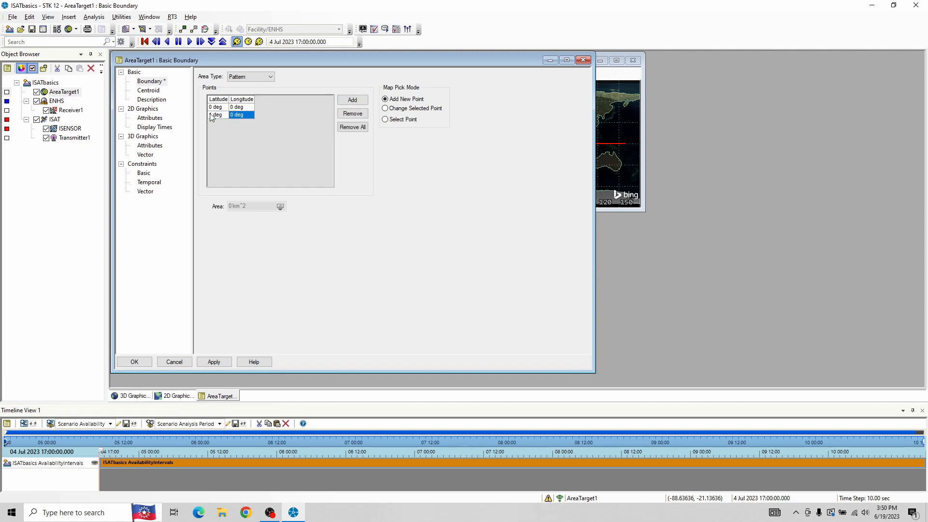
# Change the area target's second boundary point to 10 deg latitude and 10 deg longitude
pyautogui.click(212, 118)
pyautogui.click(211, 116)
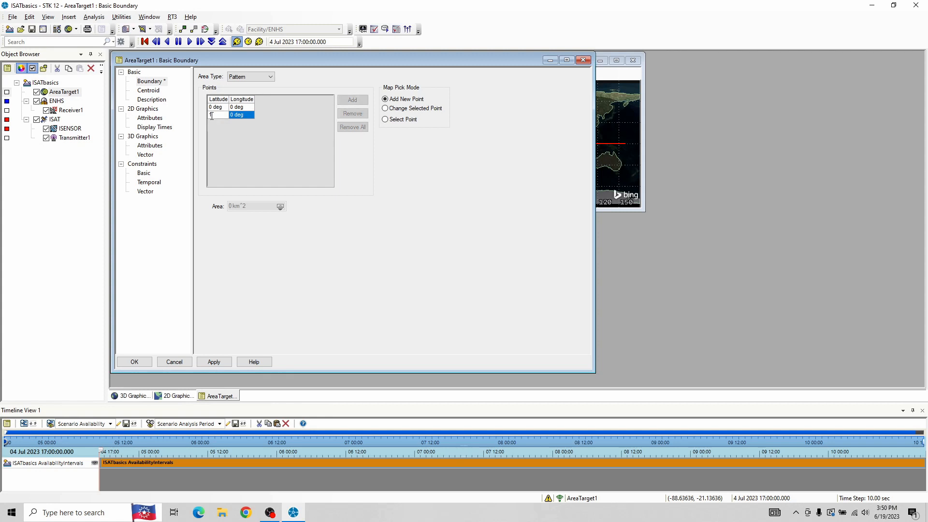
pyautogui.write('0')
pyautogui.click(233, 117)
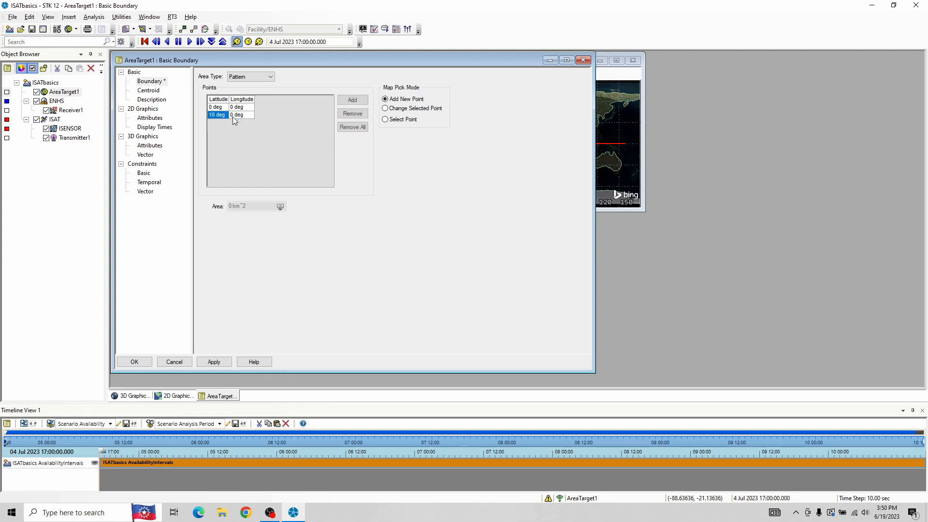
pyautogui.click(233, 117)
pyautogui.write('10')
# Insert a boundary point at 0 deg latitude, 10 deg longitude between the area target's two existing points
pyautogui.click(247, 107)
pyautogui.click(359, 100)
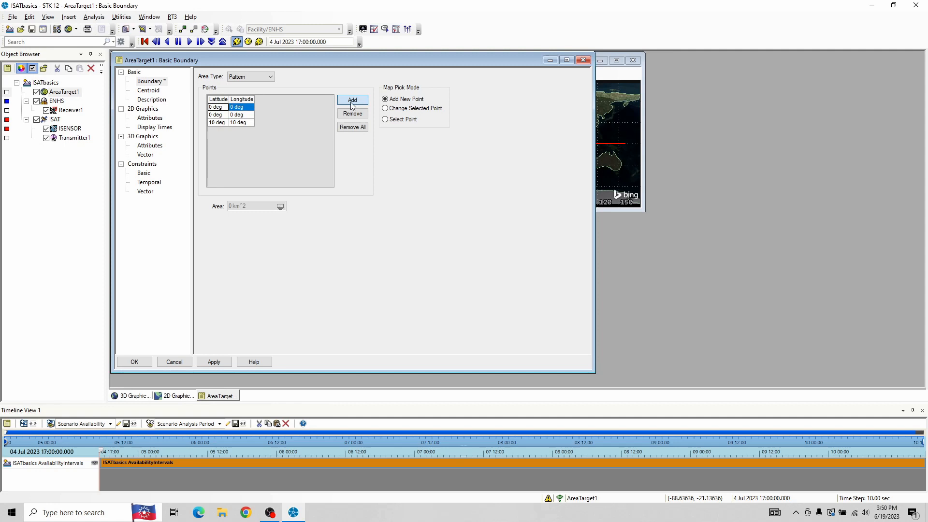
pyautogui.click(213, 116)
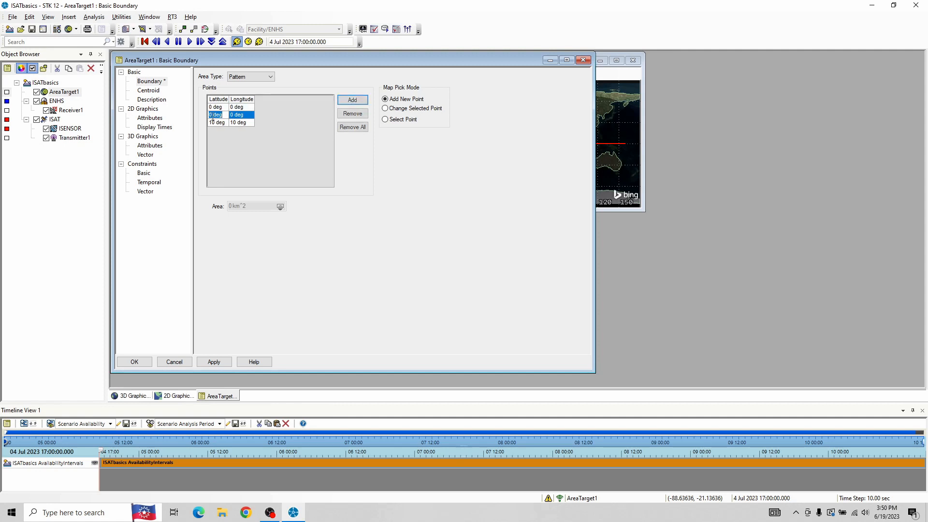
pyautogui.press('BackSpace')
pyautogui.write('0')
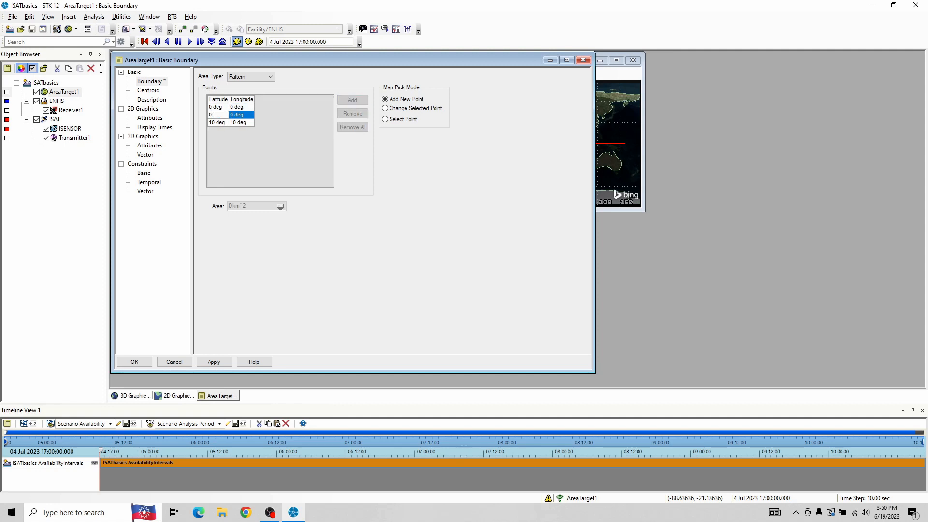
pyautogui.press('Tab')
pyautogui.write('10')
pyautogui.press('Return')
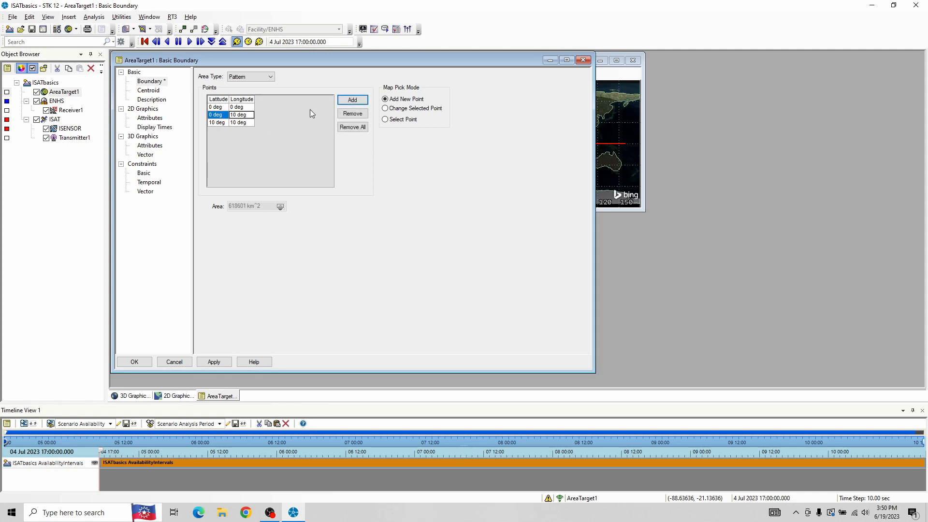
# Add a fourth boundary point at 10 deg latitude, 0 deg longitude as the second point, and apply the area target's boundary
pyautogui.click(353, 100)
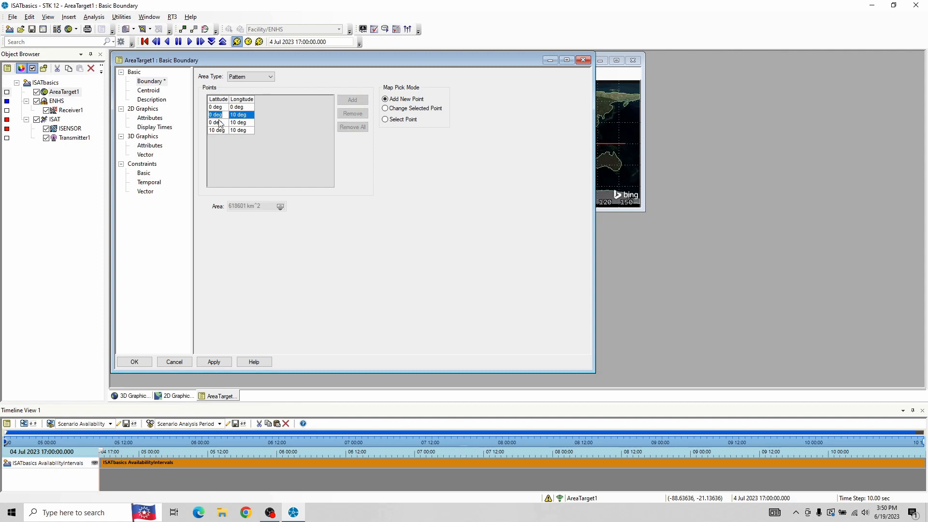
pyautogui.write('10')
pyautogui.press('Tab')
pyautogui.write('0')
pyautogui.press('Return')
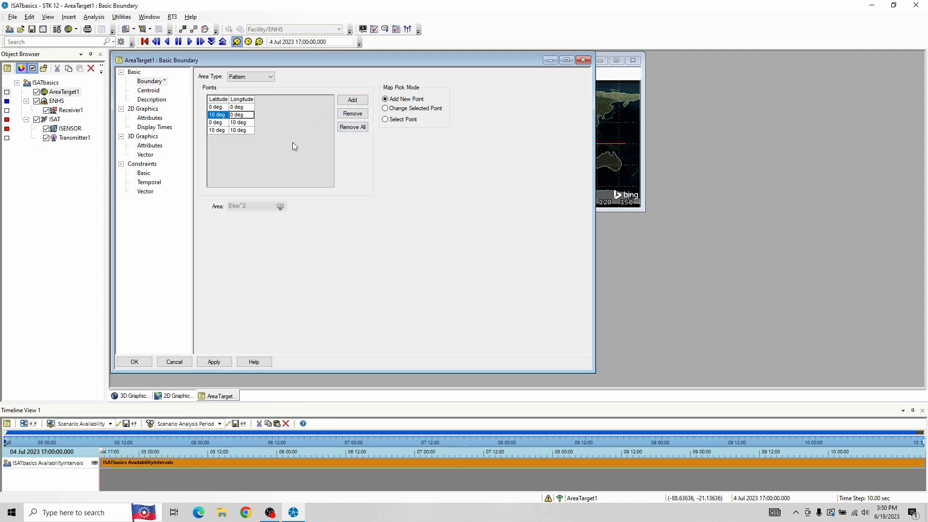
pyautogui.moveTo(317, 60); pyautogui.dragTo(507, 65)
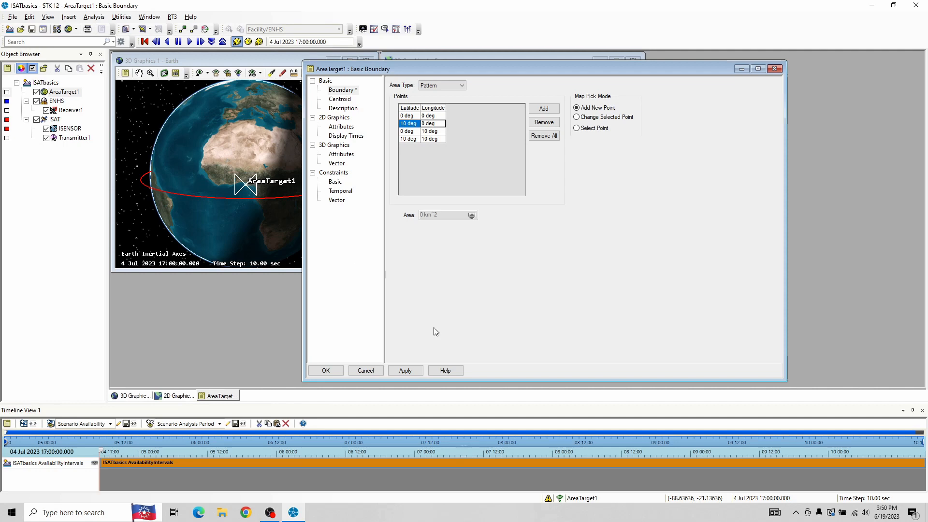
pyautogui.click(411, 371)
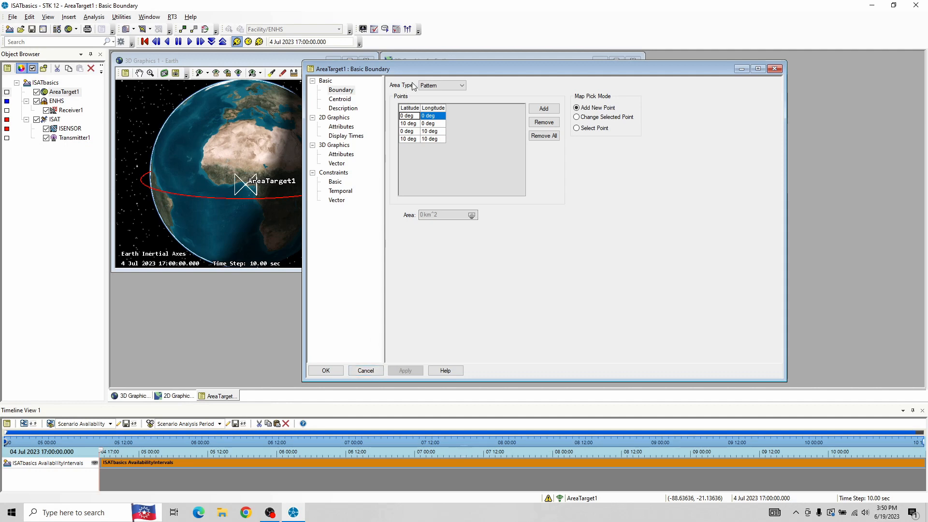
# Check the area types available for the target's boundary, keep Pattern, and close the properties
pyautogui.click(459, 85)
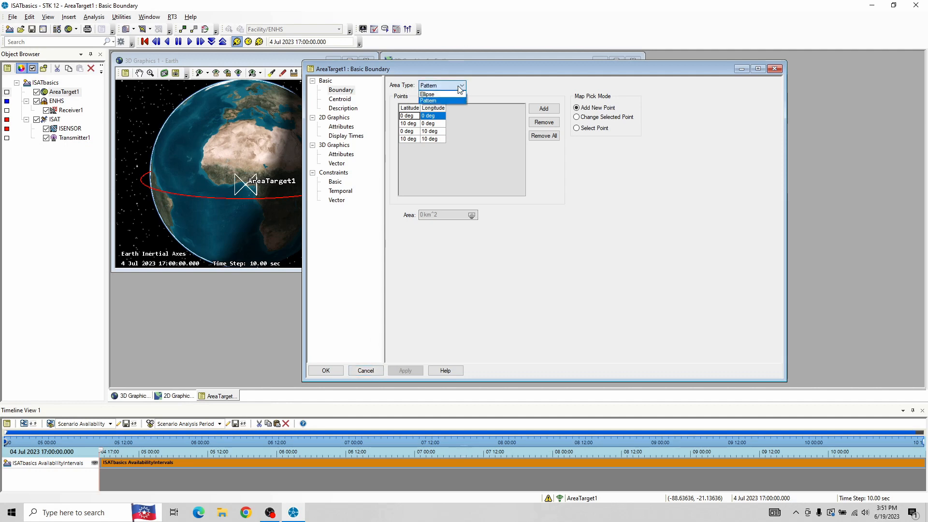
pyautogui.click(459, 87)
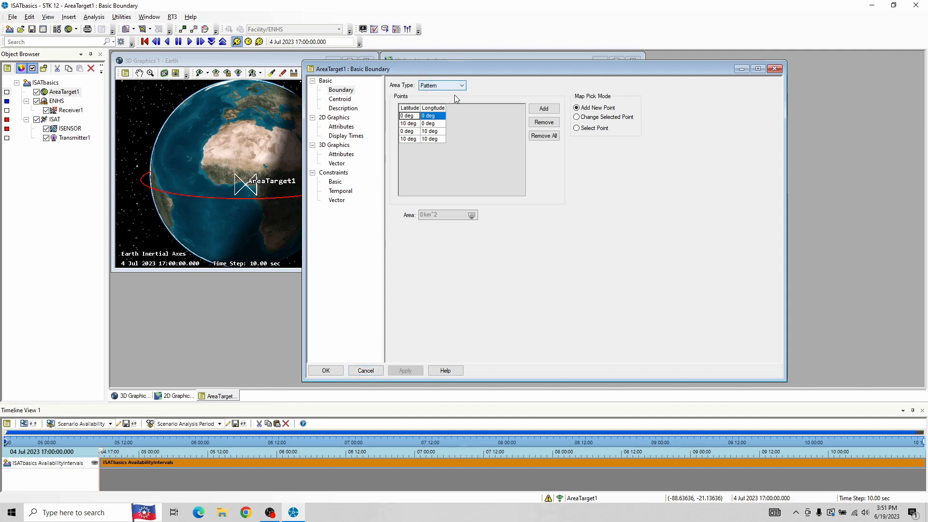
pyautogui.click(364, 372)
# Insert Oklahoma, United States as an area target, using the method that selects from countries and US states
pyautogui.moveTo(159, 157); pyautogui.dragTo(260, 169)
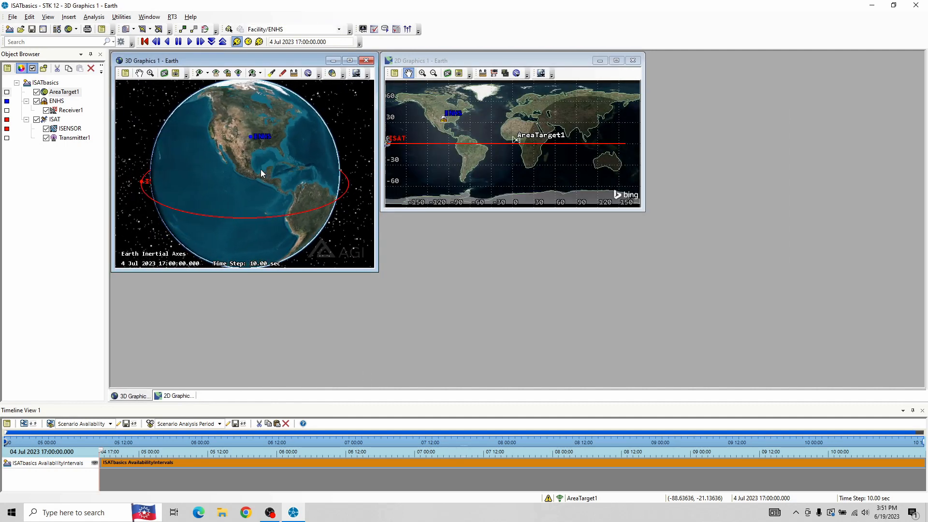
pyautogui.click(69, 17)
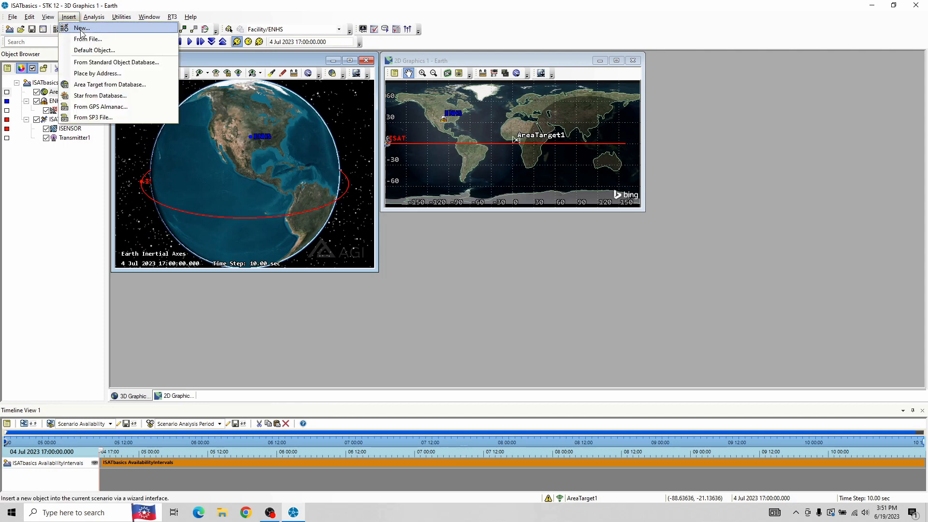
pyautogui.click(82, 28)
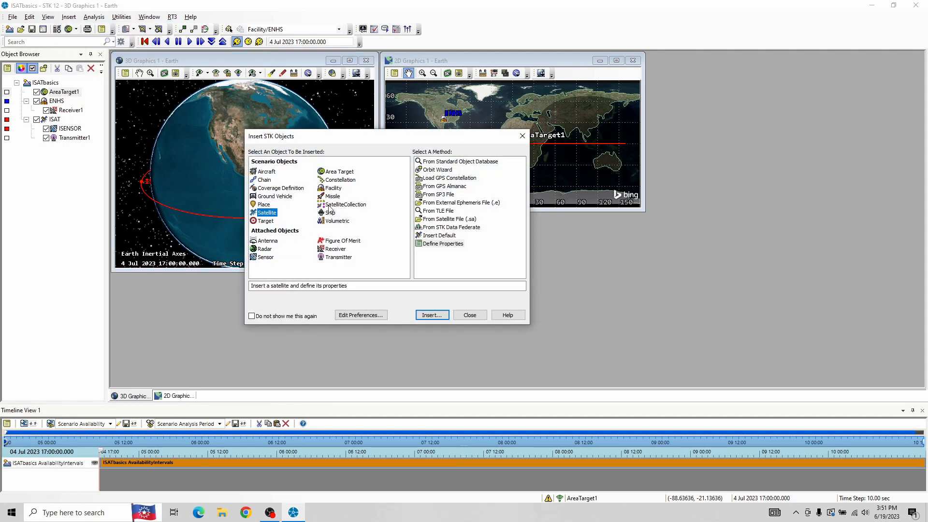
pyautogui.click(339, 173)
pyautogui.click(454, 163)
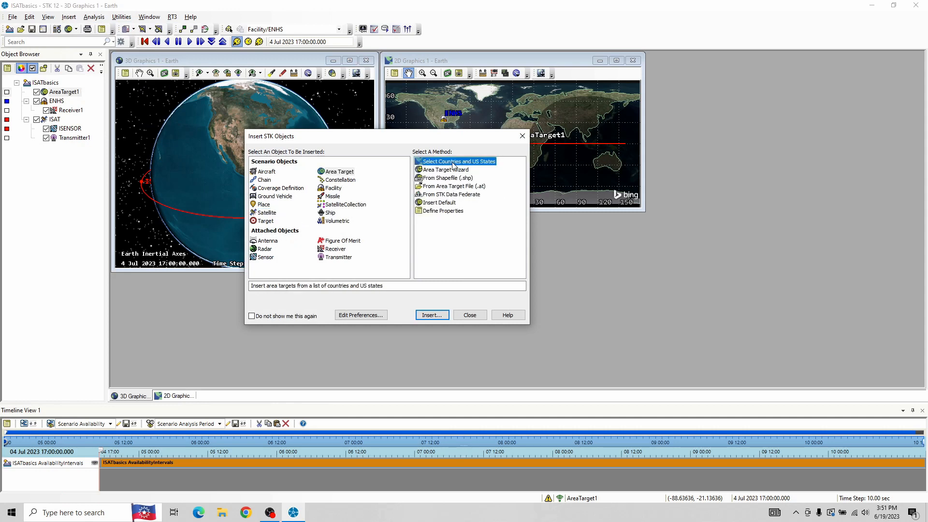
pyautogui.click(432, 315)
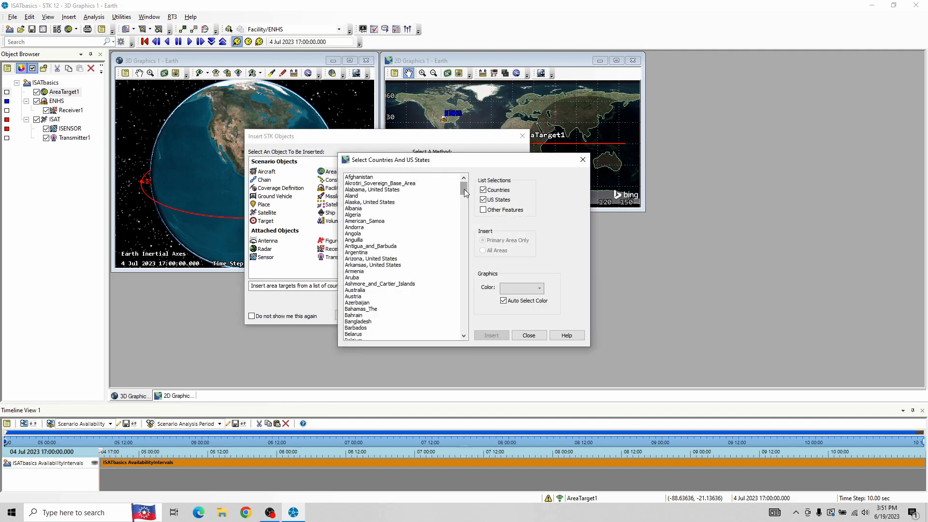
pyautogui.moveTo(464, 189); pyautogui.dragTo(467, 290)
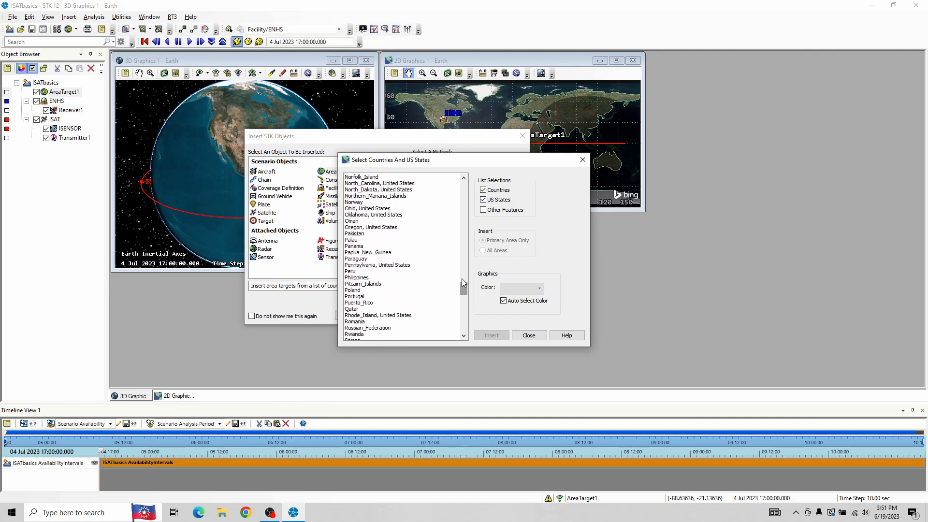
pyautogui.click(369, 216)
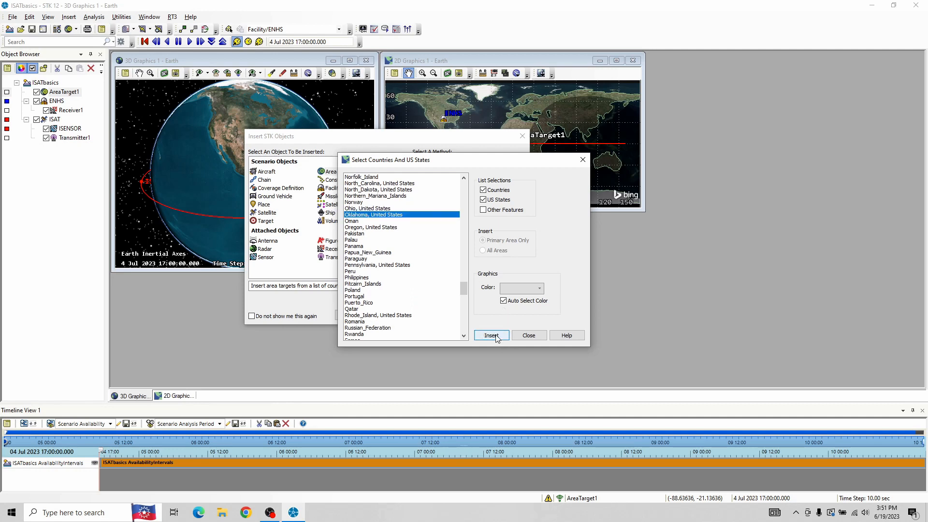
pyautogui.click(495, 336)
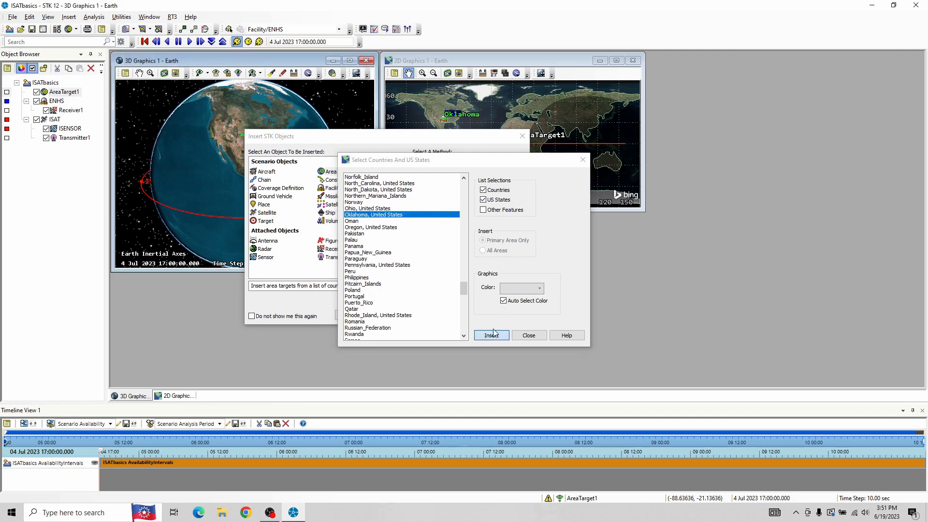
pyautogui.click(528, 336)
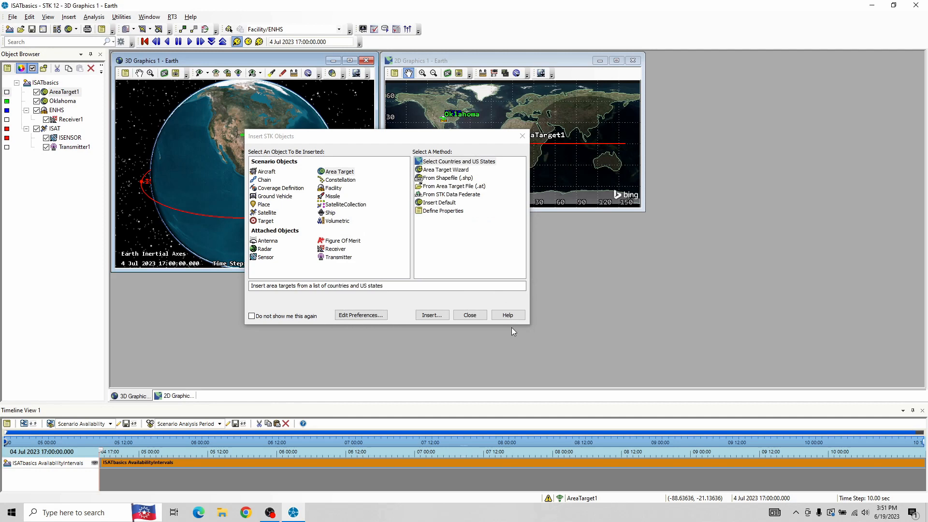
pyautogui.click(467, 314)
# Inspect the outline of the Oklahoma area target around the ENHS facility on the 3D globe
pyautogui.scroll(4, 241, 129)
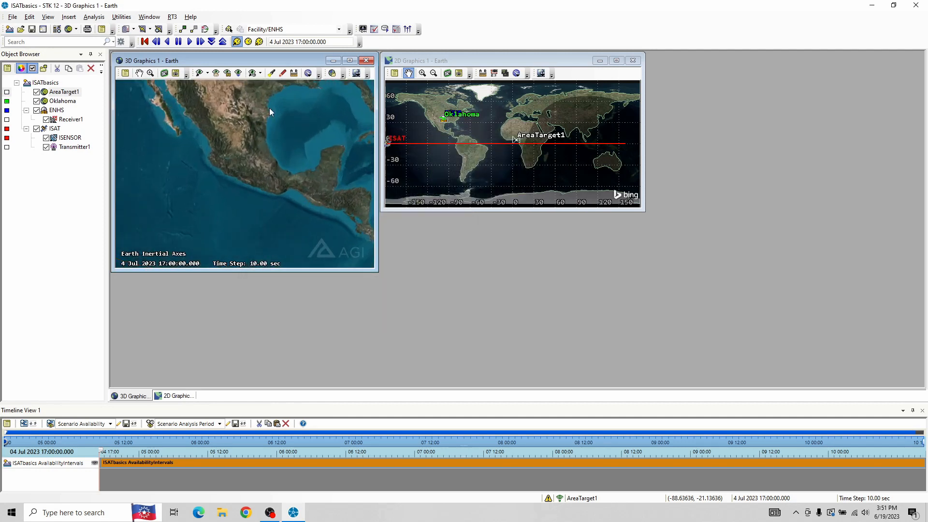
pyautogui.moveTo(269, 108); pyautogui.dragTo(260, 221)
pyautogui.scroll(2, 250, 168)
pyautogui.scroll(3, 248, 150)
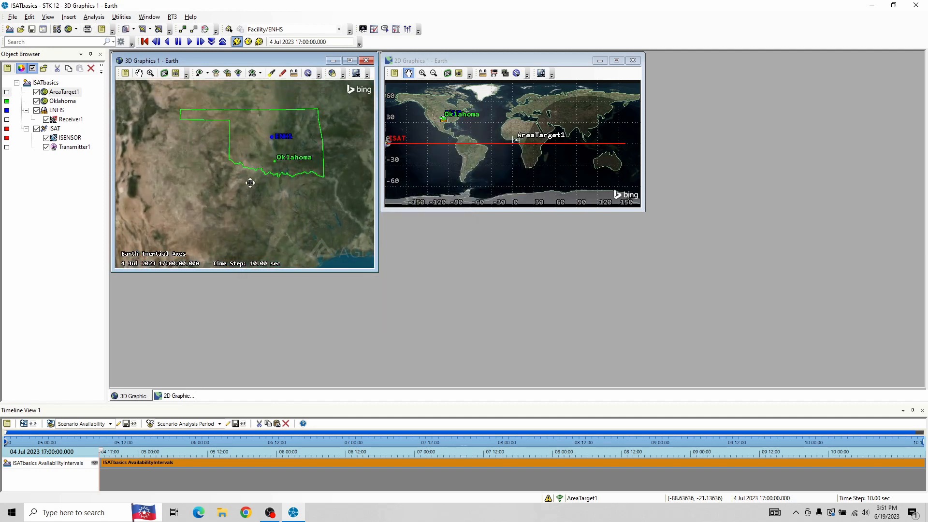